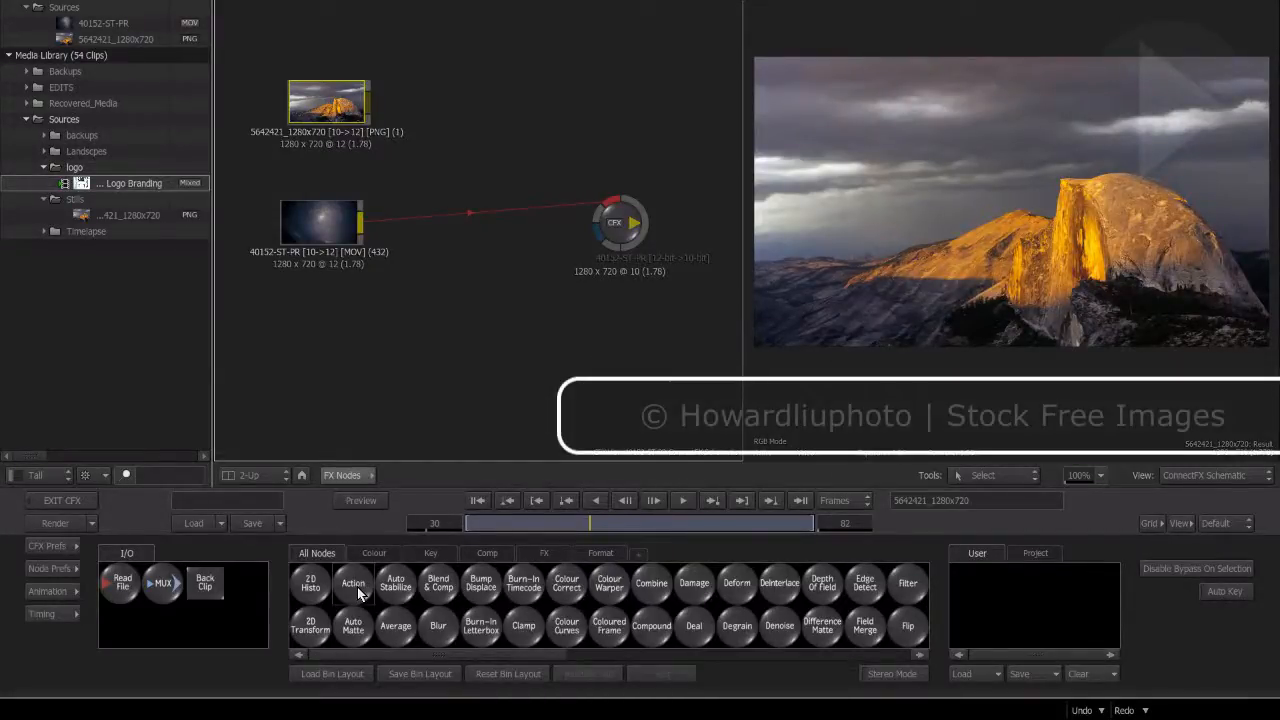
- Add a GMask node to the schematic and connect the 5642421_1280x720 still to its front input
key("g")
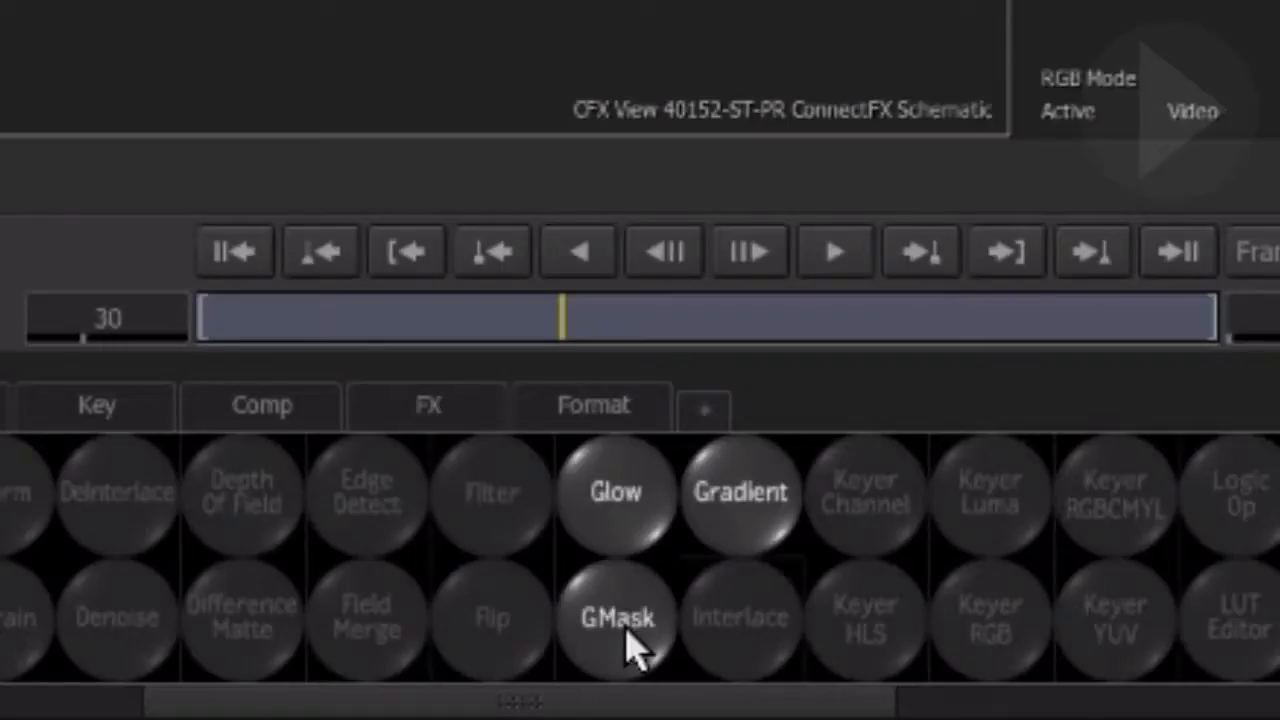
left_click_drag(624, 625, 490, 128)
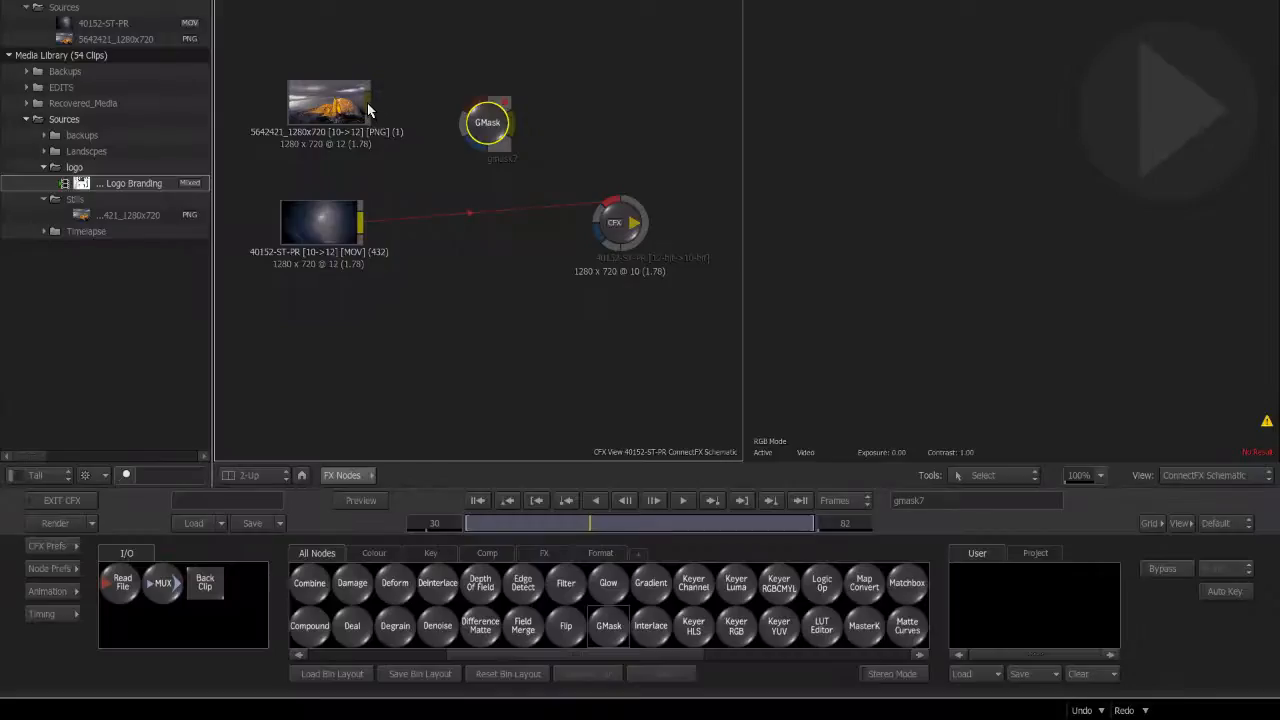
left_click_drag(451, 100, 468, 104)
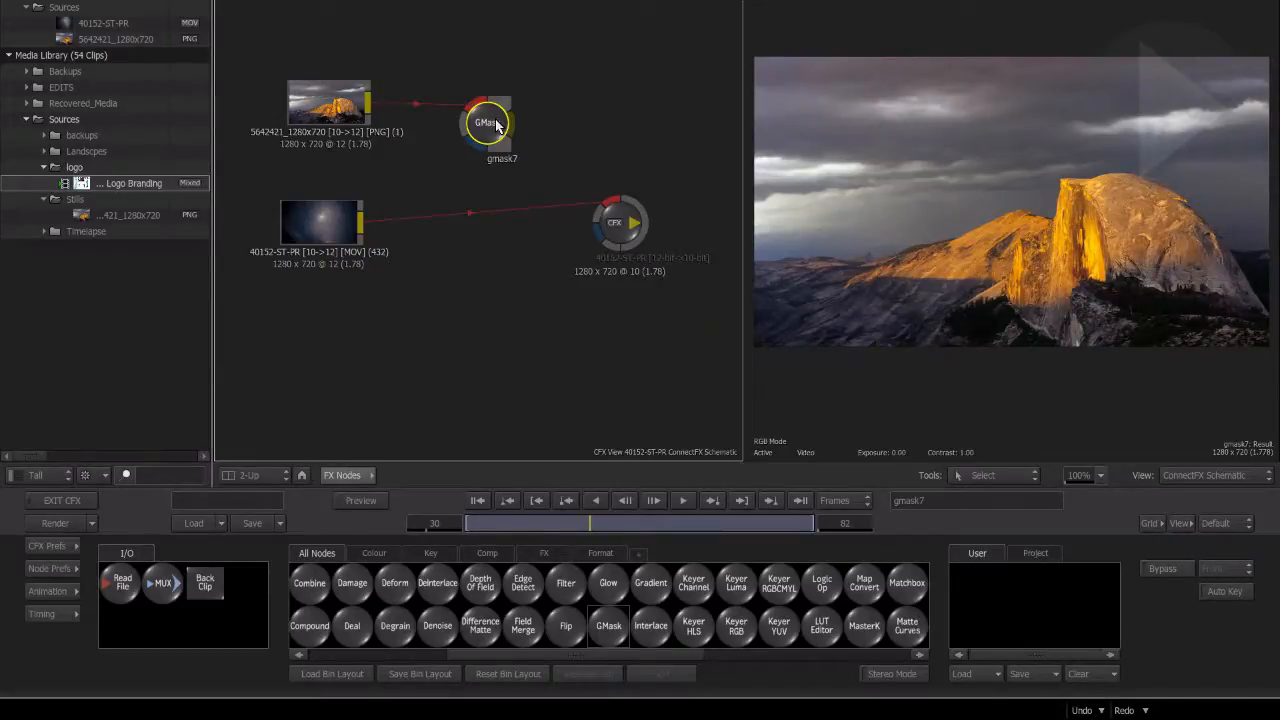
- Draw a closed GMask shape point by point along the mountain ridge and below the image with the Draw Shape tool
double_click(496, 121)
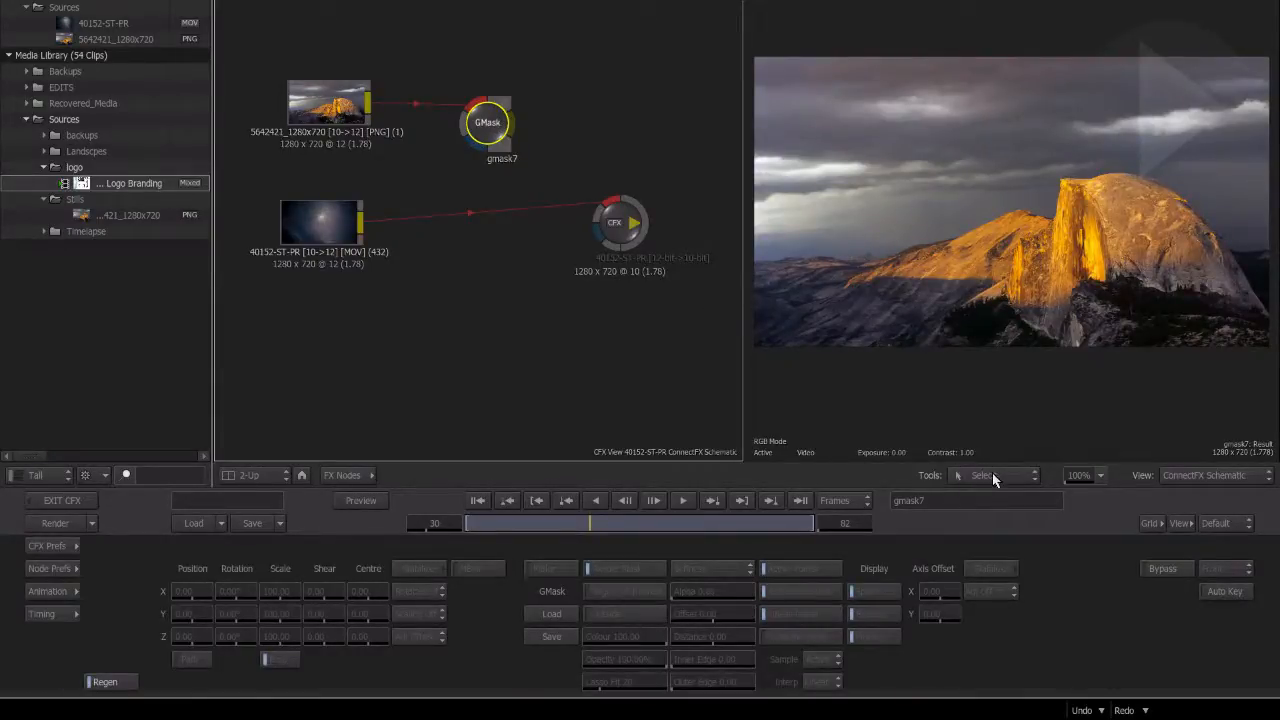
left_click(1003, 474)
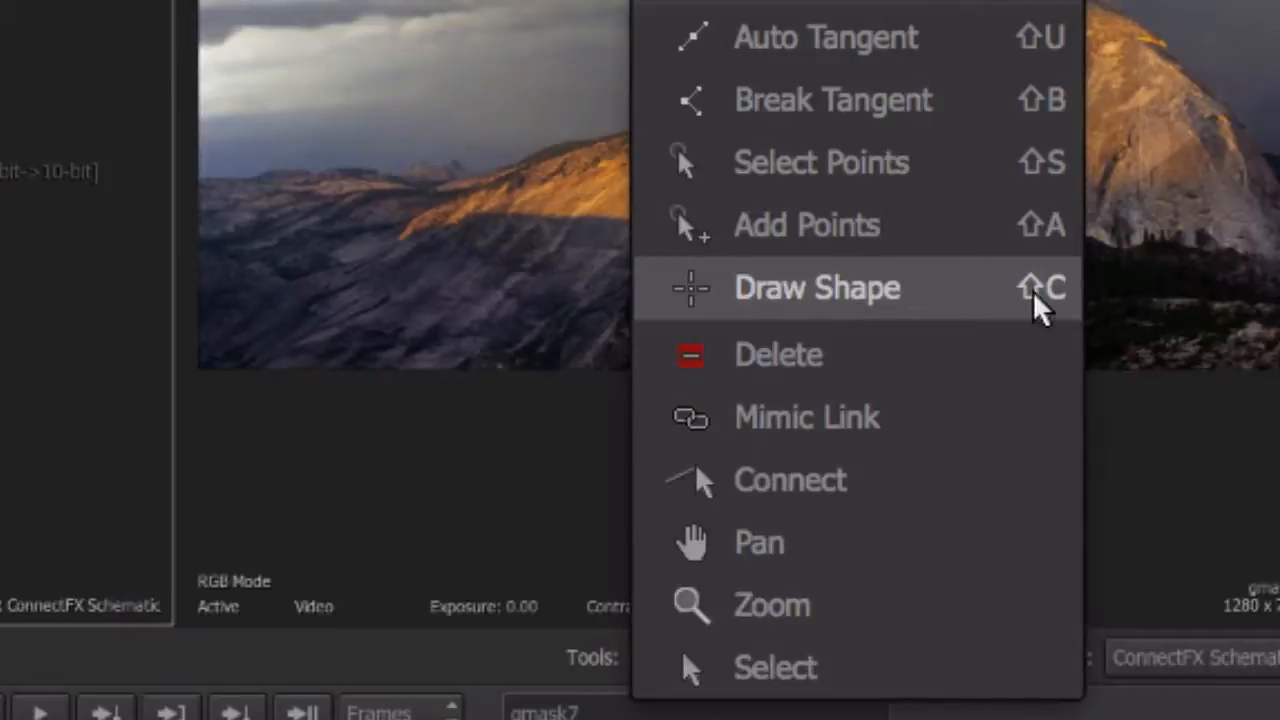
left_click(937, 300)
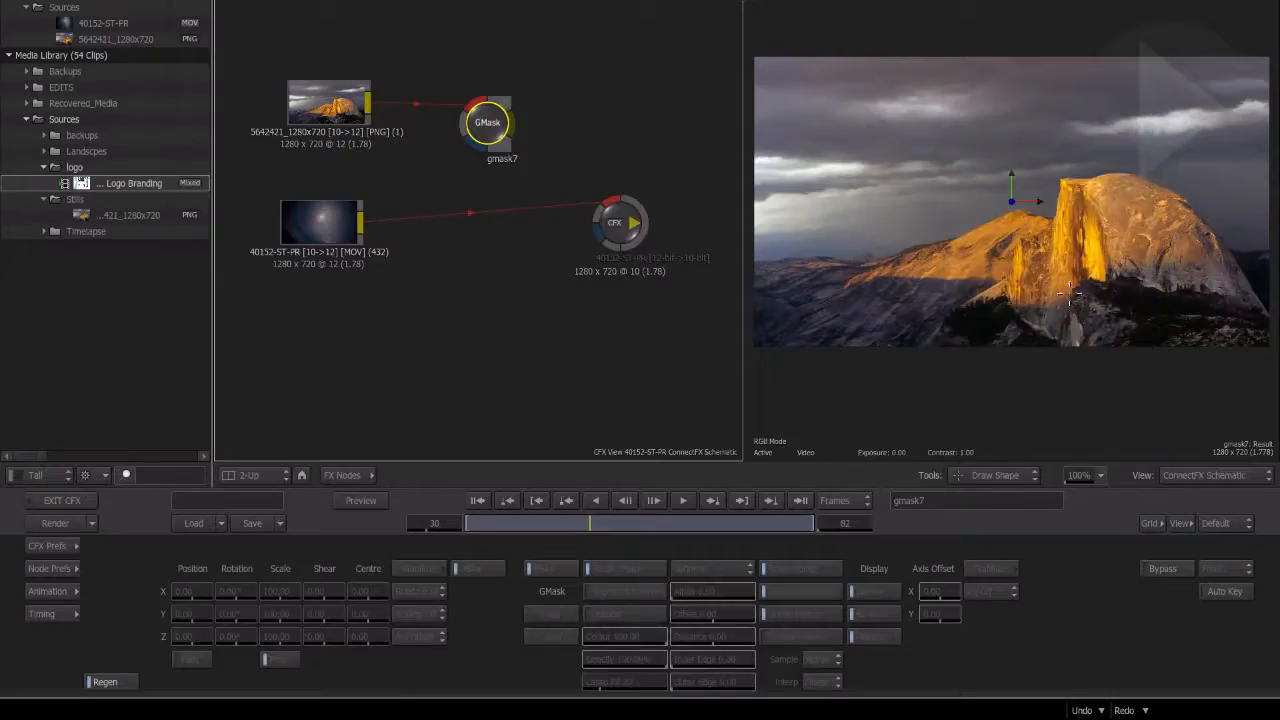
left_click(752, 267)
mouse_move(787, 263)
left_mouse_down()
mouse_move(892, 265)
mouse_move(916, 241)
mouse_move(976, 241)
left_mouse_up()
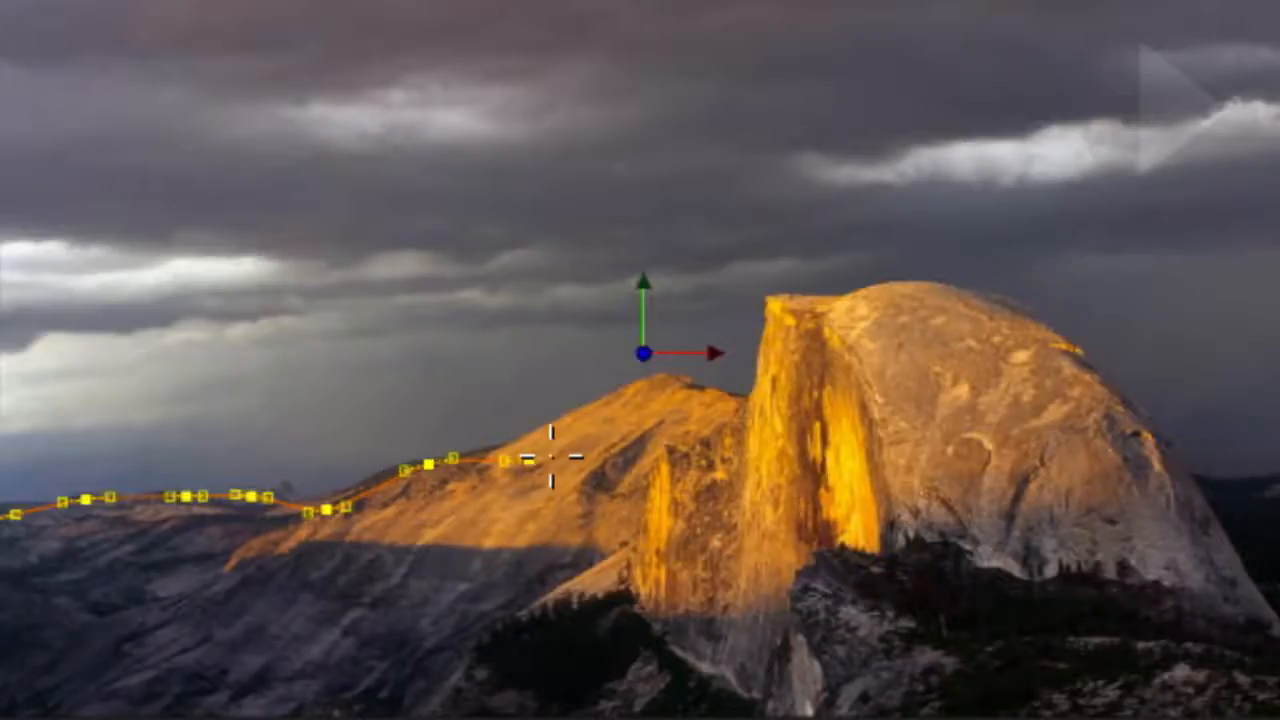
mouse_move(551, 456)
left_mouse_down()
mouse_move(557, 429)
mouse_move(632, 380)
mouse_move(754, 397)
mouse_move(771, 297)
mouse_move(798, 270)
mouse_move(837, 266)
mouse_move(800, 269)
mouse_move(834, 249)
mouse_move(877, 253)
mouse_move(789, 277)
mouse_move(792, 288)
mouse_move(900, 282)
mouse_move(1020, 314)
mouse_move(1068, 346)
mouse_move(1110, 390)
mouse_move(1235, 603)
mouse_move(1279, 719)
left_mouse_up()
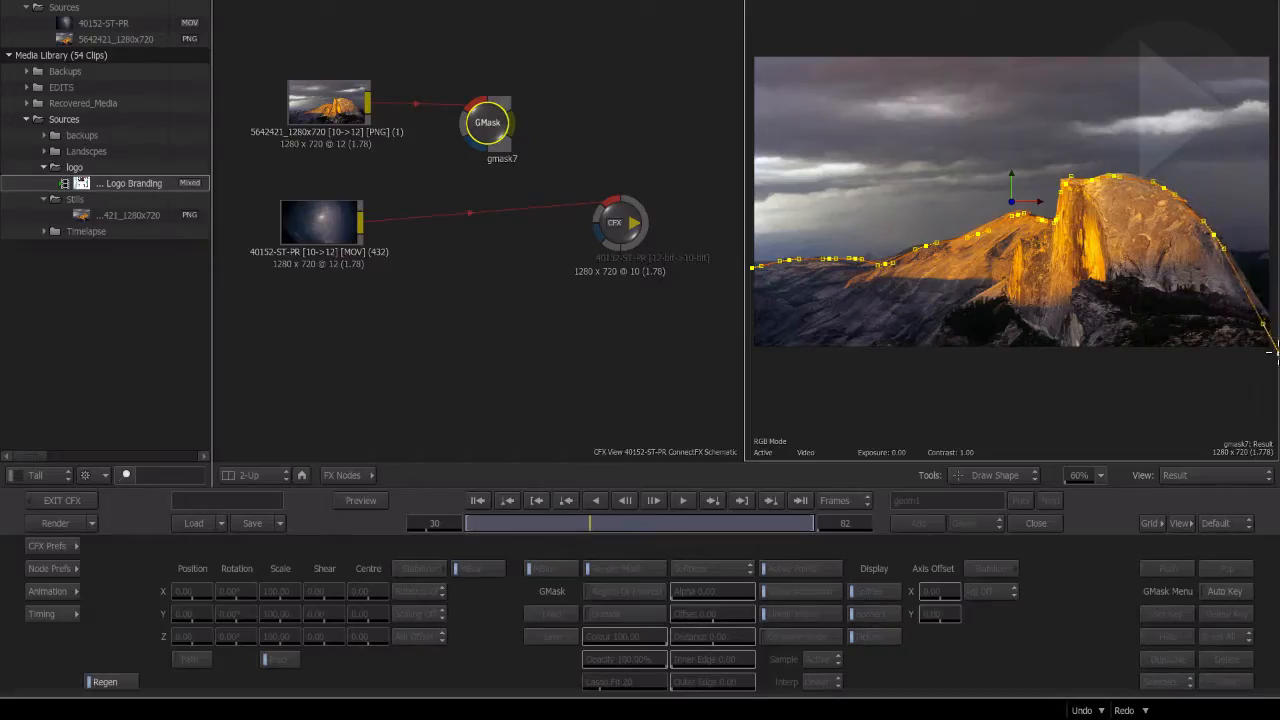
mouse_move(1275, 352)
left_mouse_down()
mouse_move(1015, 371)
mouse_move(826, 346)
mouse_move(756, 366)
mouse_move(748, 263)
left_mouse_up()
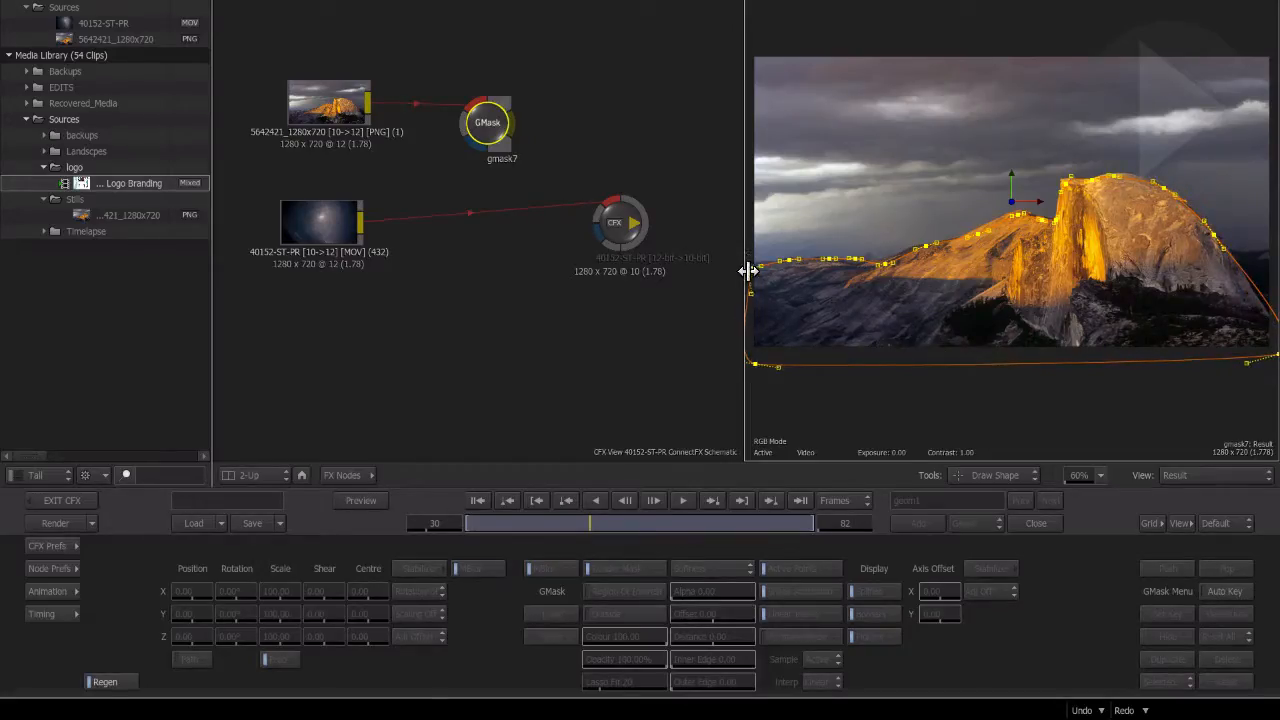
left_click(752, 267)
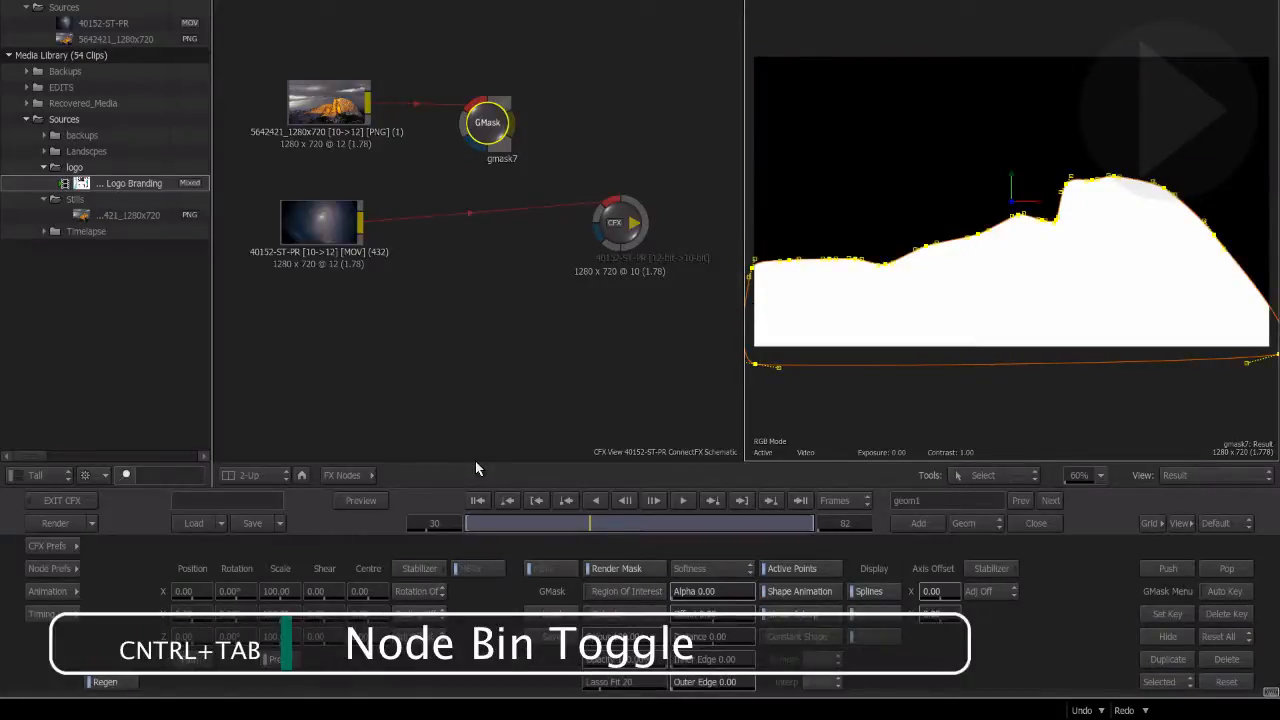
- Add a Blend & Comp node to the schematic and move the GMask node closer to the mountain still
key("ctrl+Tab")
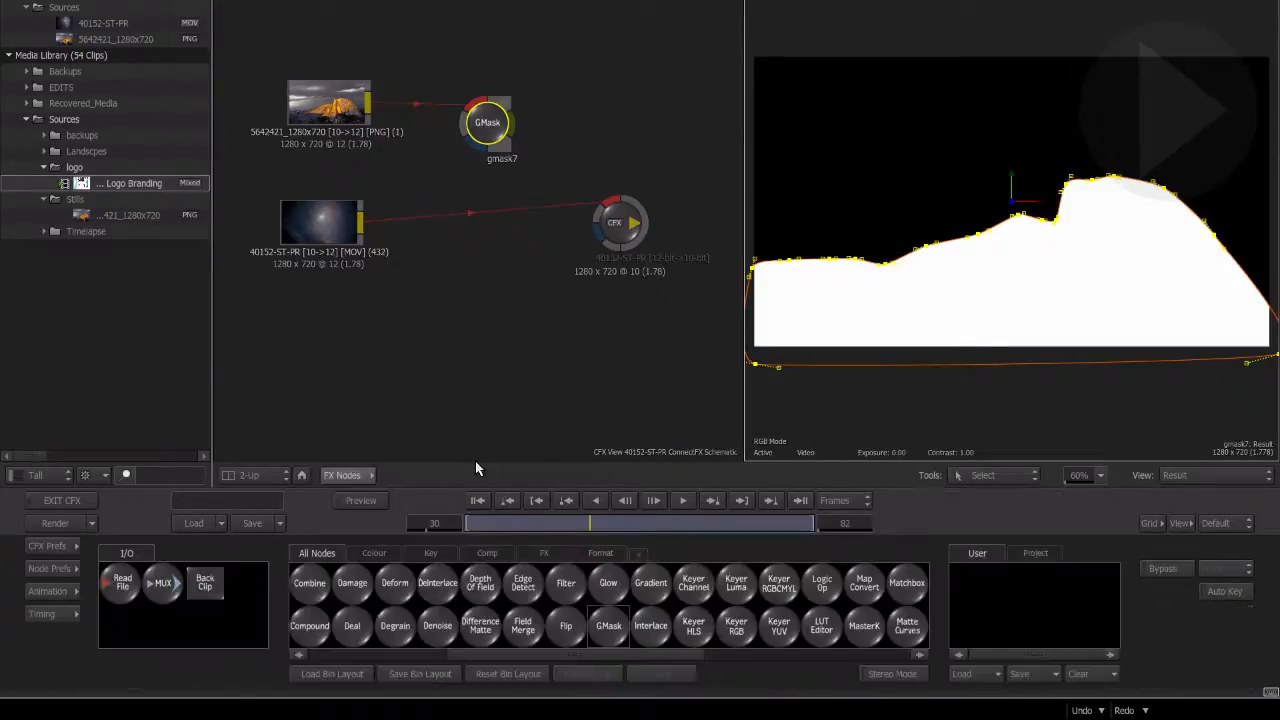
key("b")
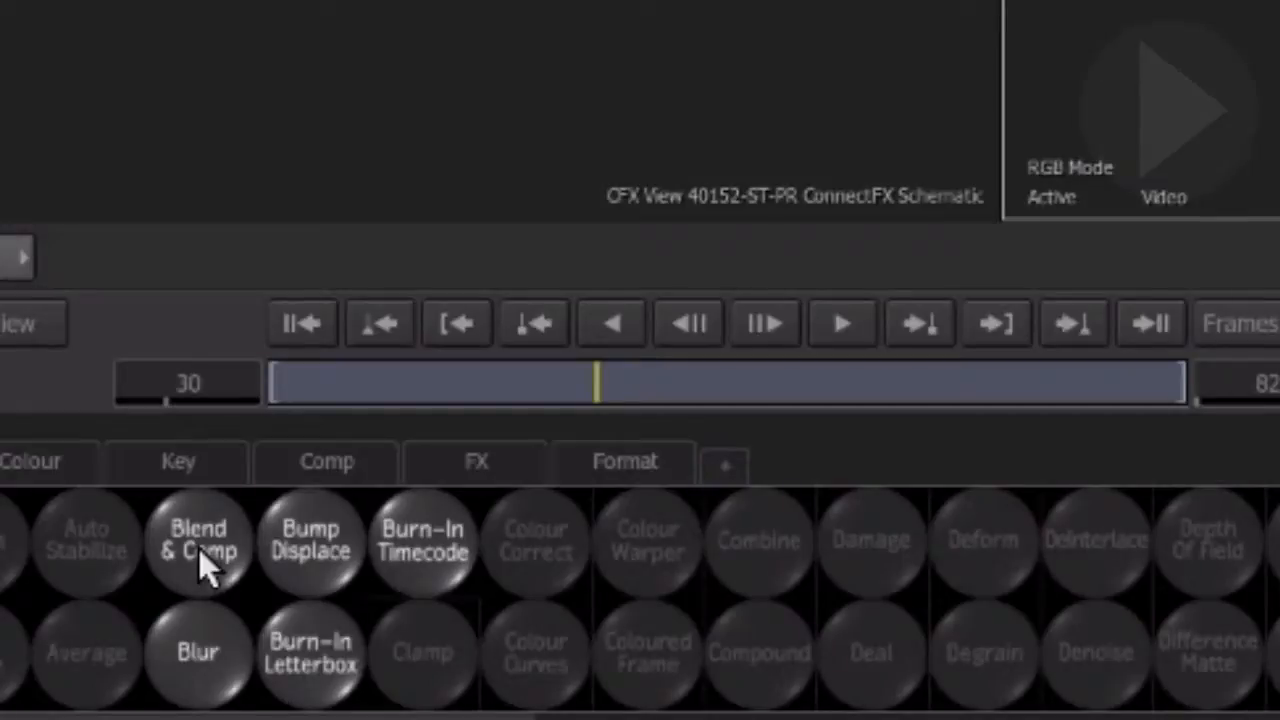
left_click_drag(198, 548, 600, 95)
left_click_drag(478, 118, 428, 146)
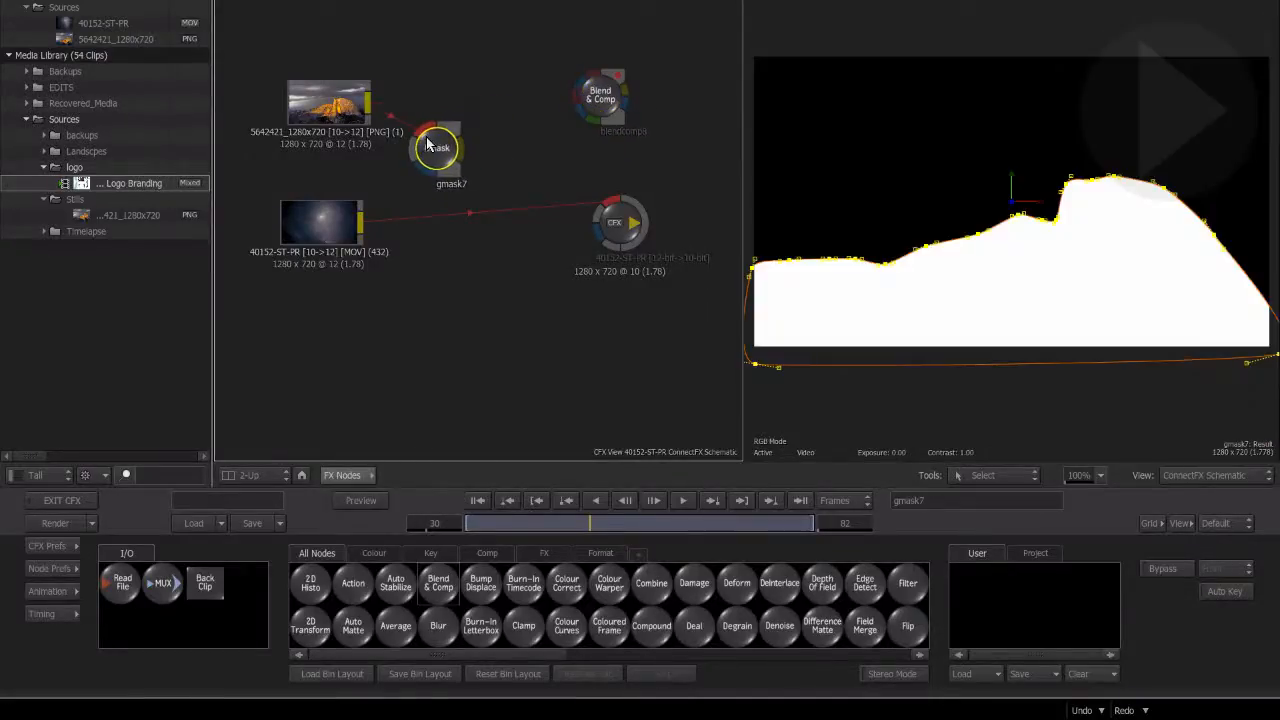
- Connect the mountain still to the Front input and the 40152-ST-PR clip to the back input of Blend & Comp
left_click_drag(364, 100, 587, 77)
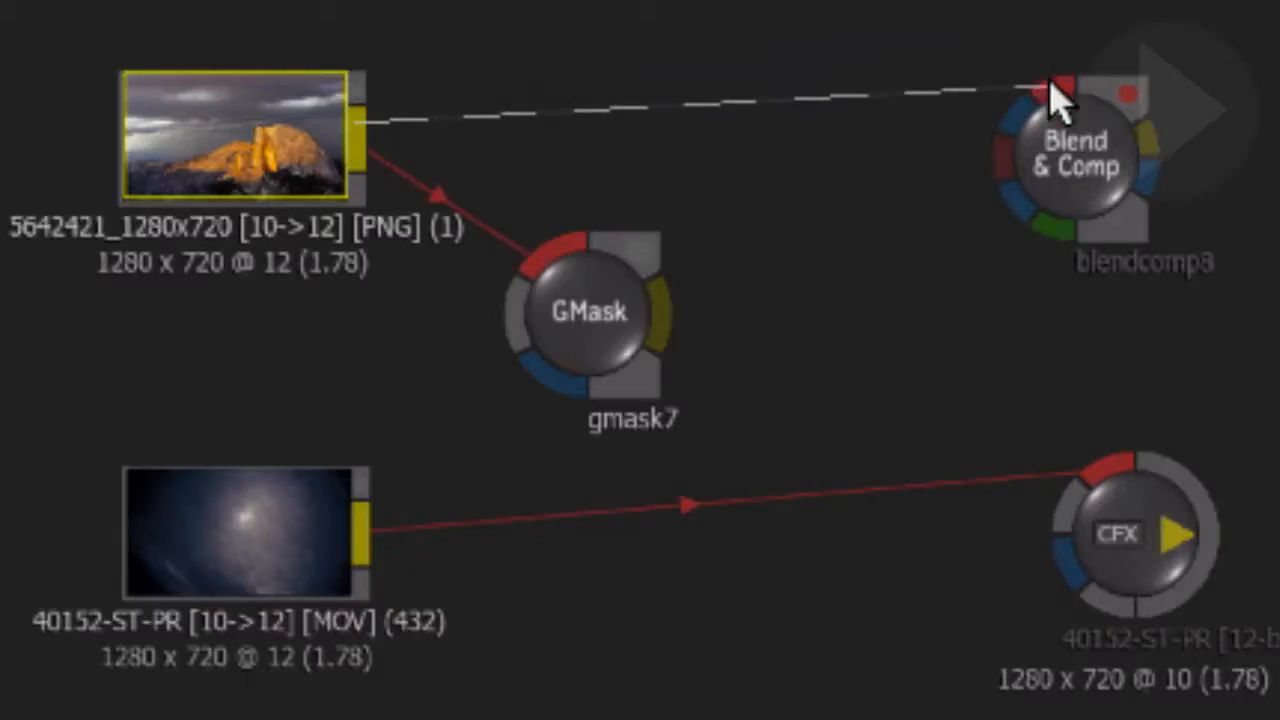
left_click_drag(1058, 92, 1058, 92)
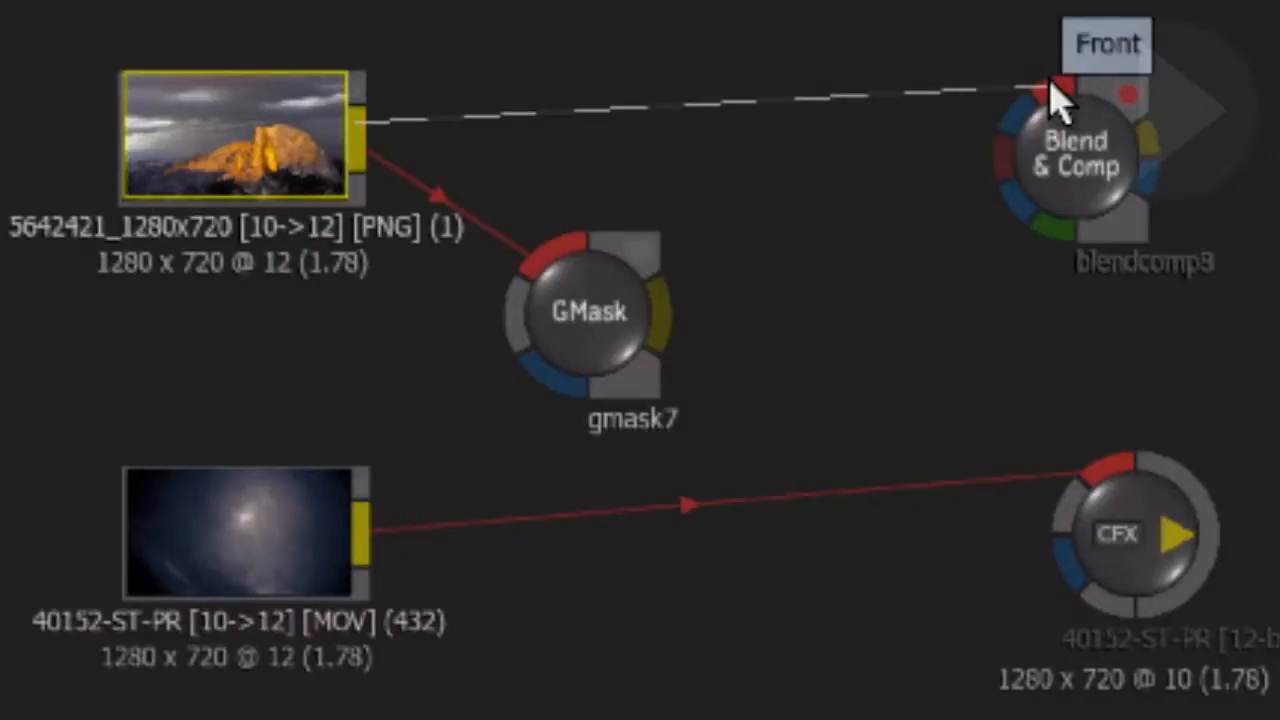
left_click_drag(1050, 82, 1050, 82)
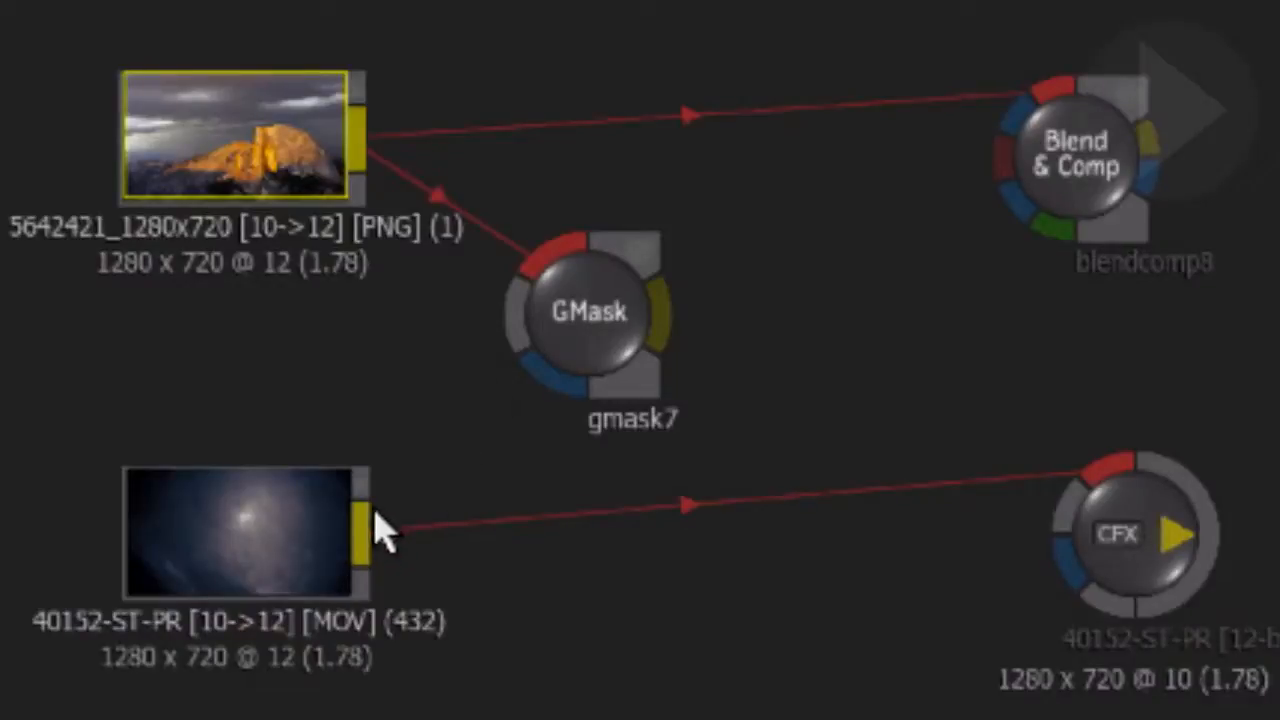
left_click_drag(362, 540, 1120, 230)
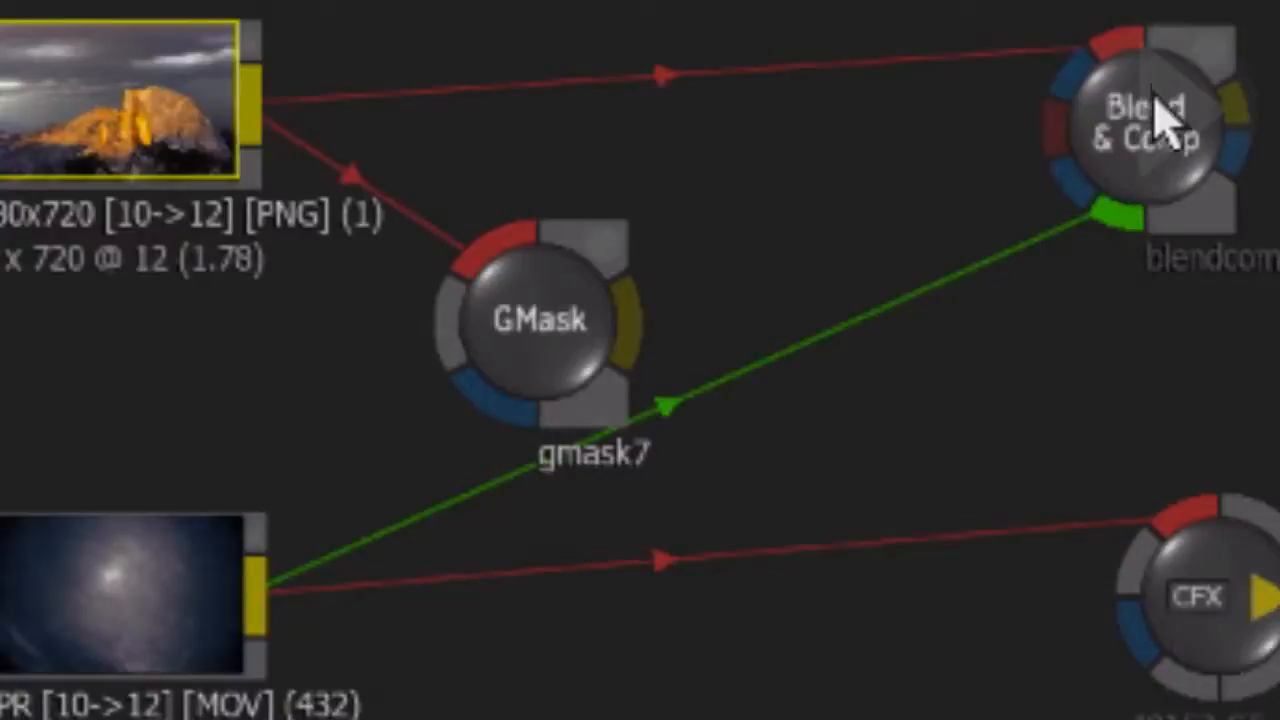
- Rearrange the Blend & Comp, GMask and CFX nodes, and disconnect the 40152-ST-PR clip from the CFX output node
left_click_drag(1166, 126, 1006, 234)
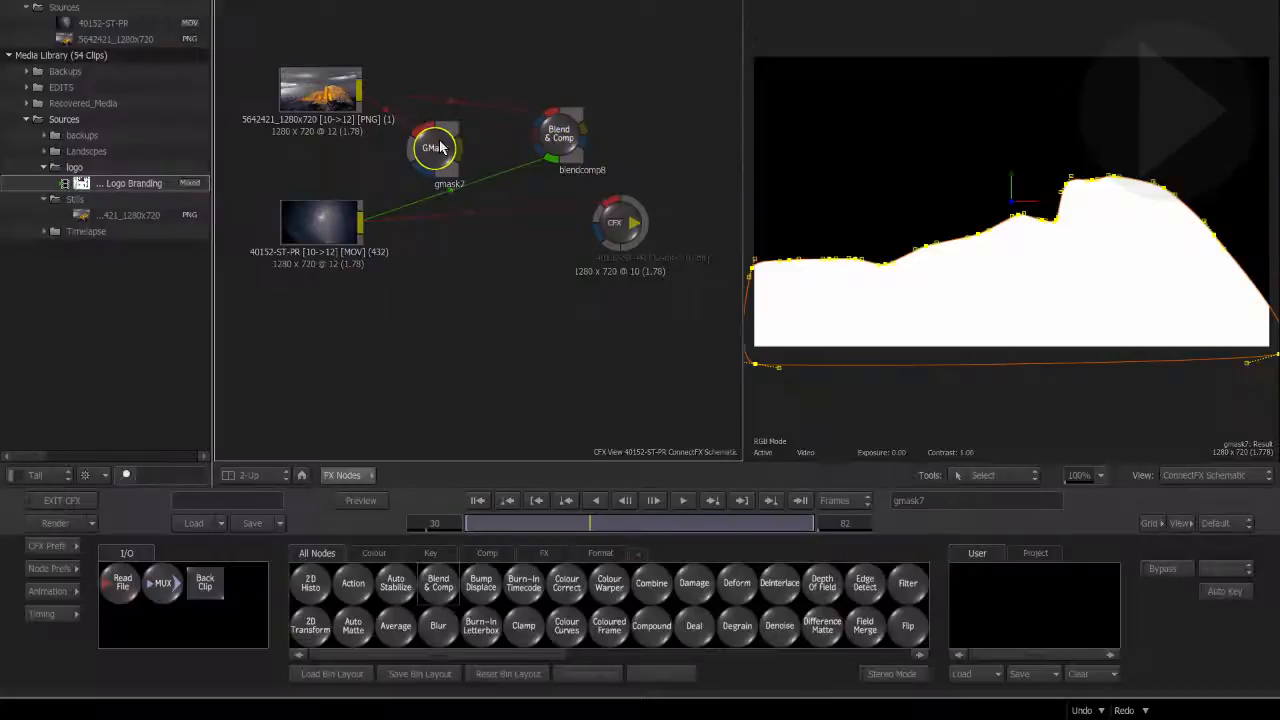
left_click(560, 308)
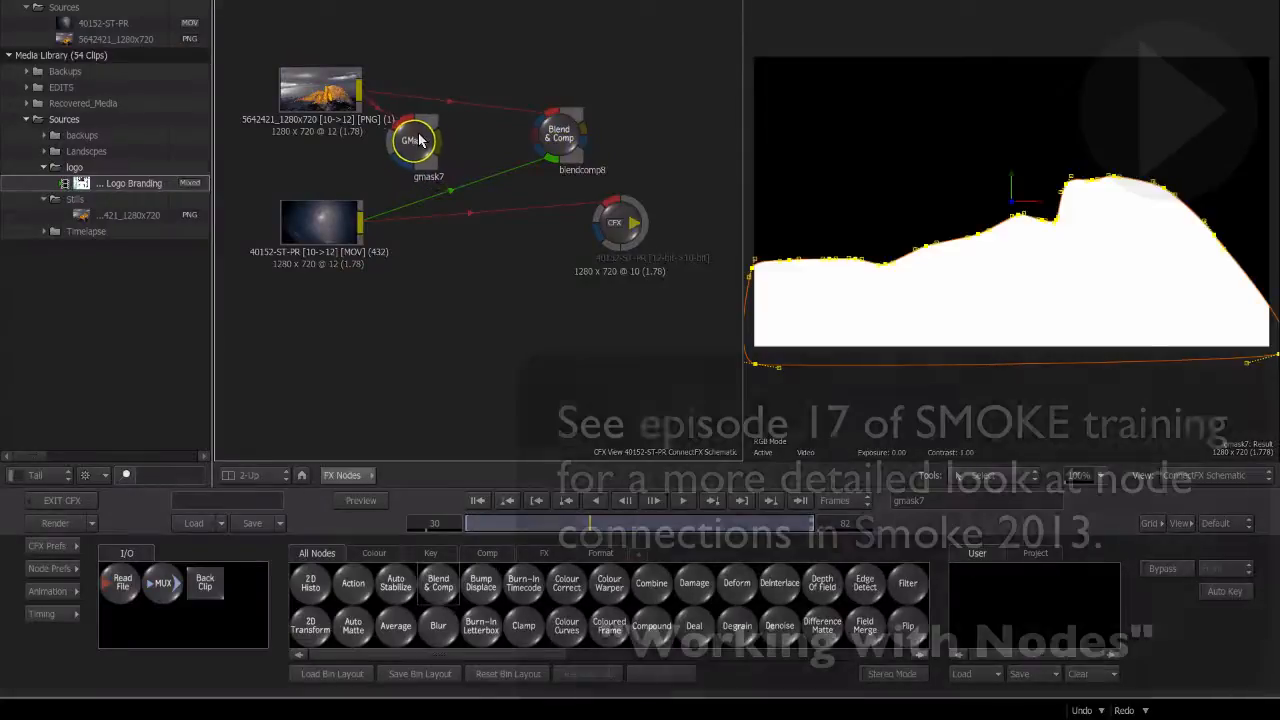
left_click(557, 140)
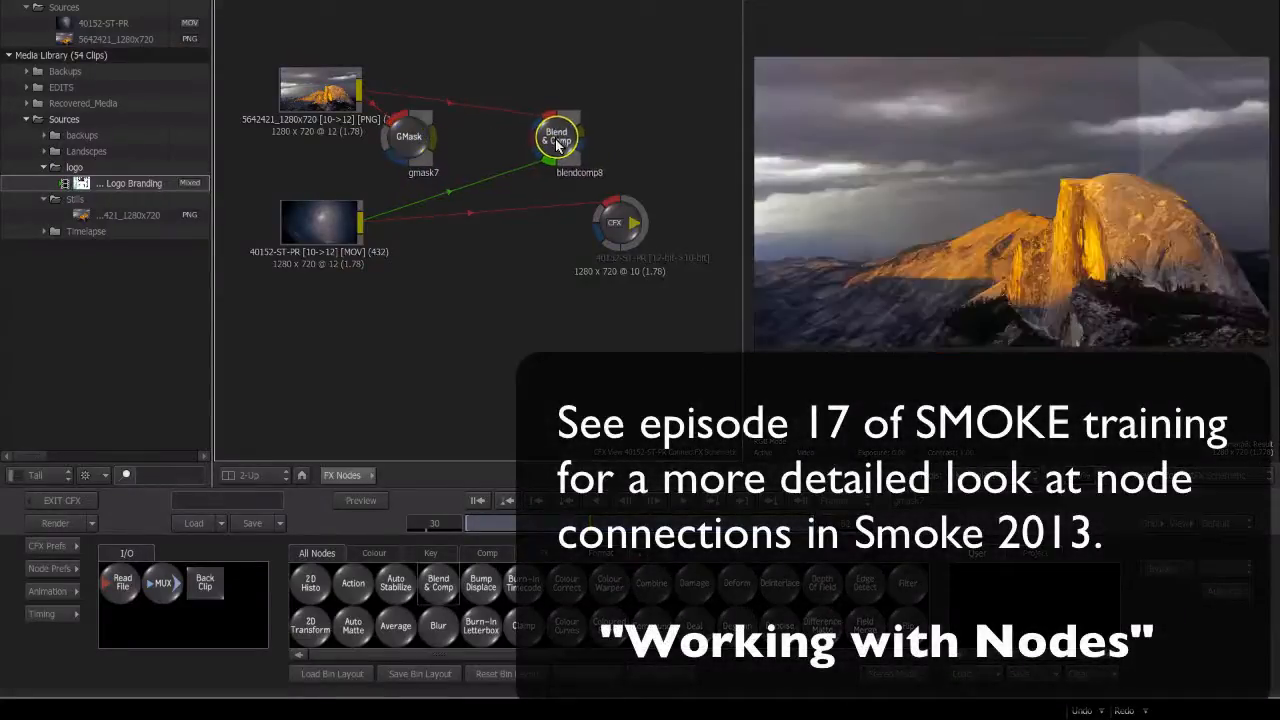
left_click_drag(620, 220, 670, 222)
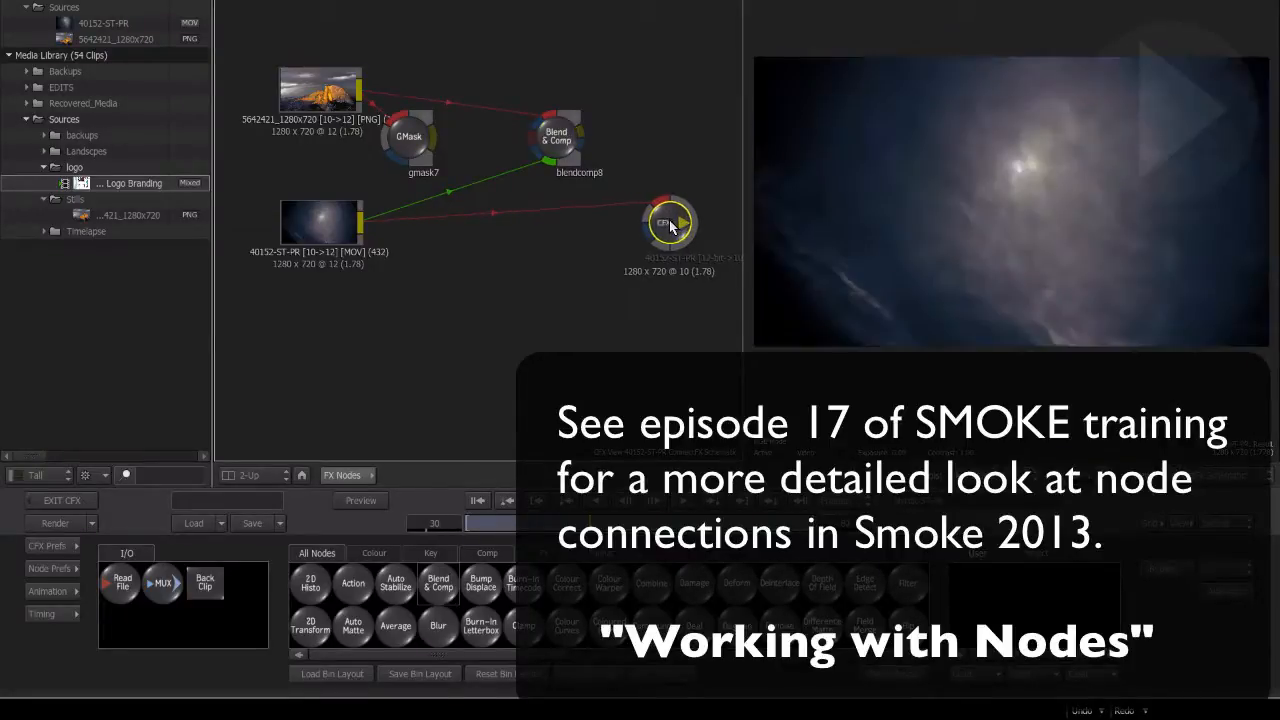
left_click_drag(543, 202, 543, 219)
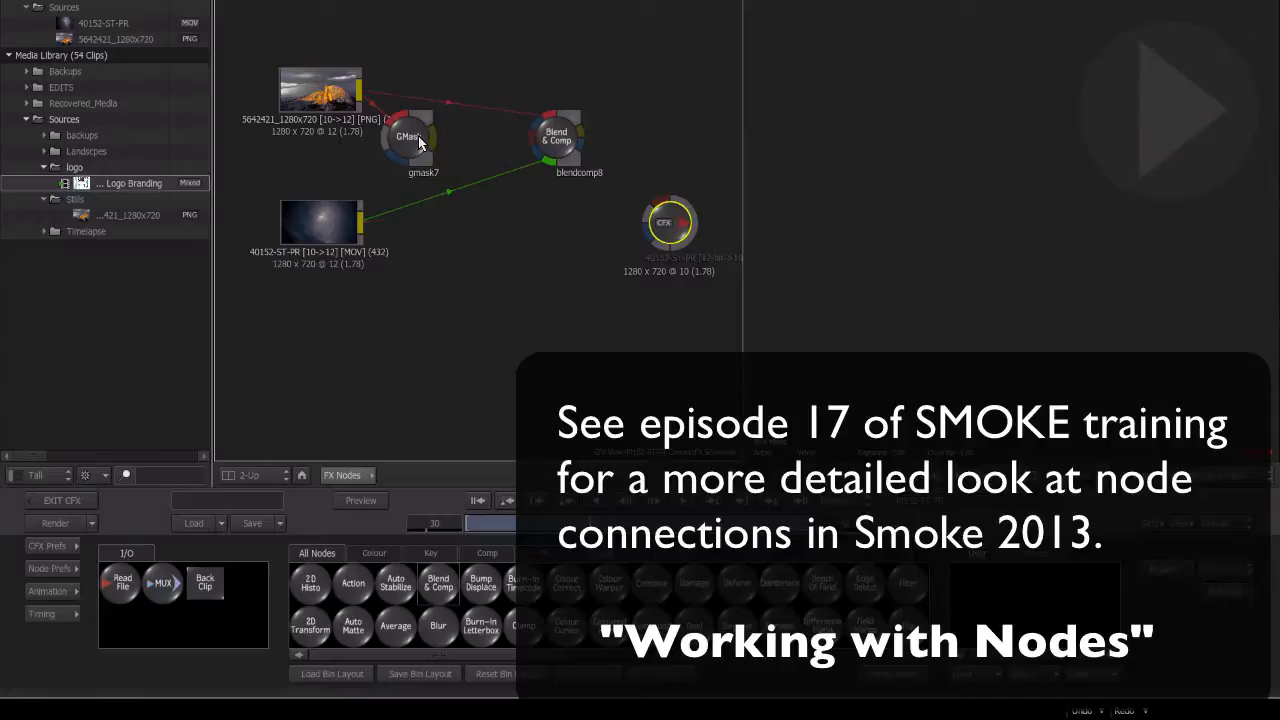
- Connect the GMask node's output to the Matte input beside the Front input of Blend & Comp
left_click(420, 142)
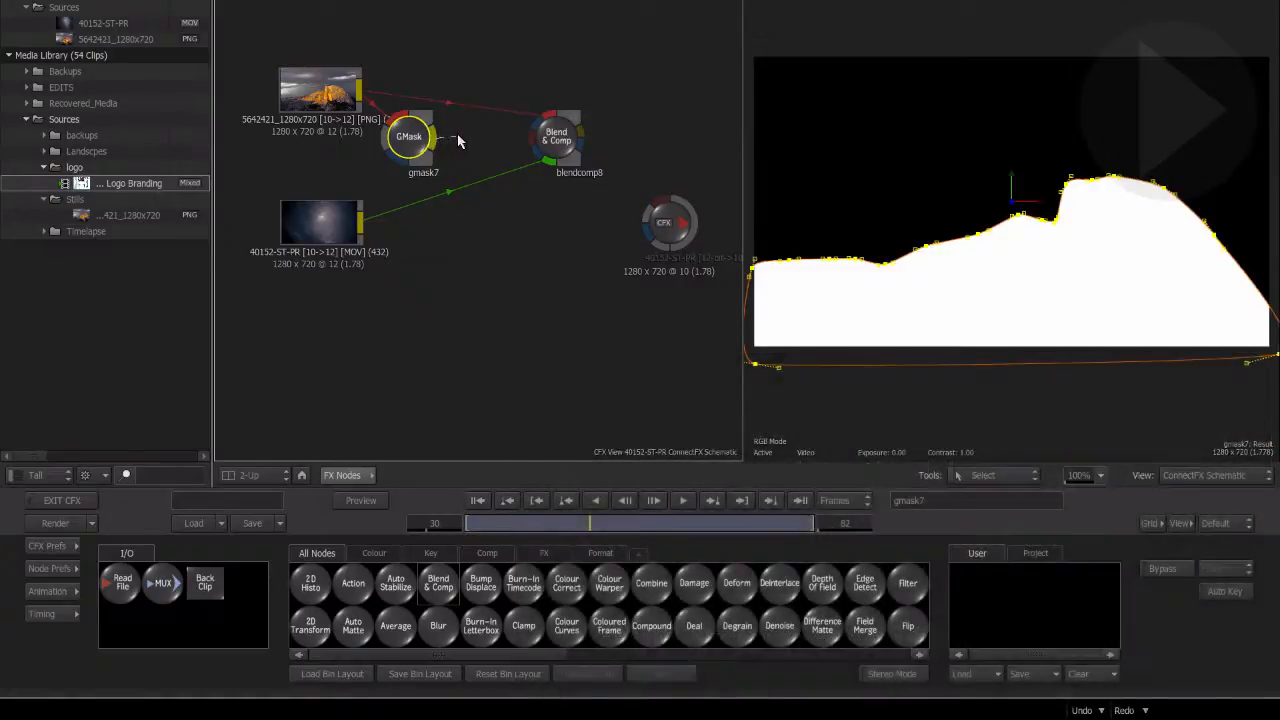
left_click_drag(458, 142, 530, 128)
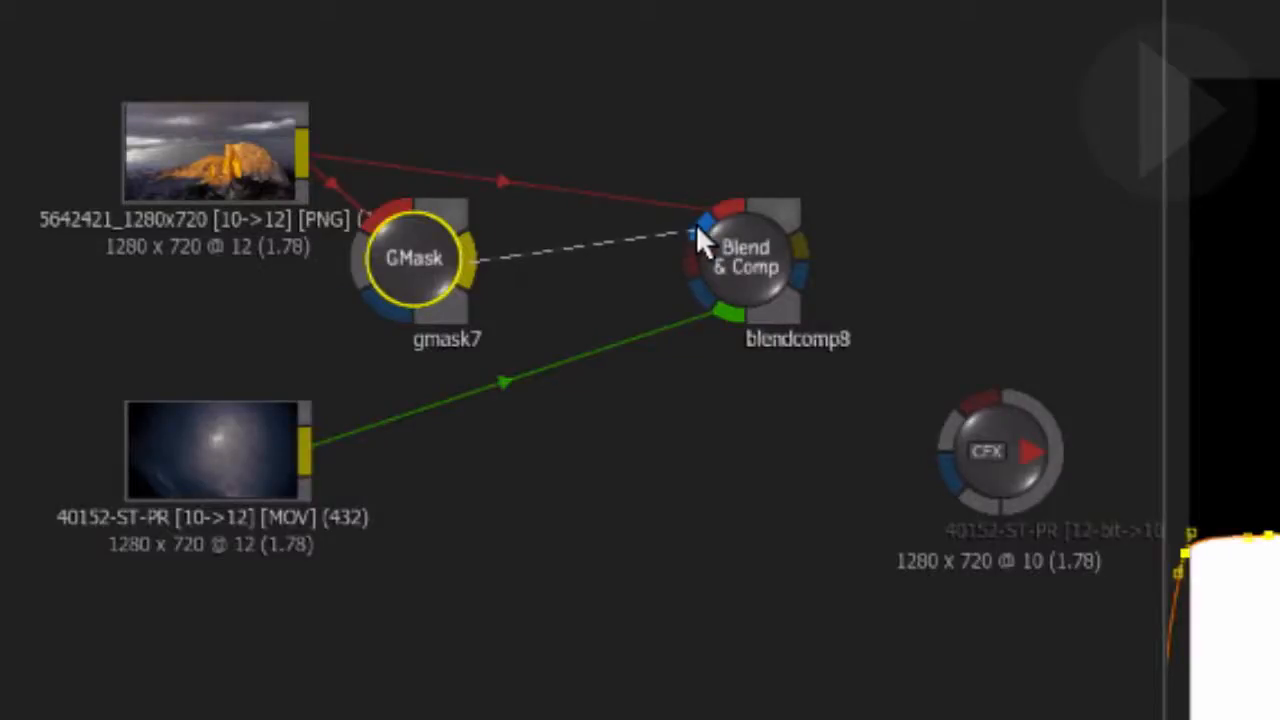
left_click_drag(697, 226, 699, 227)
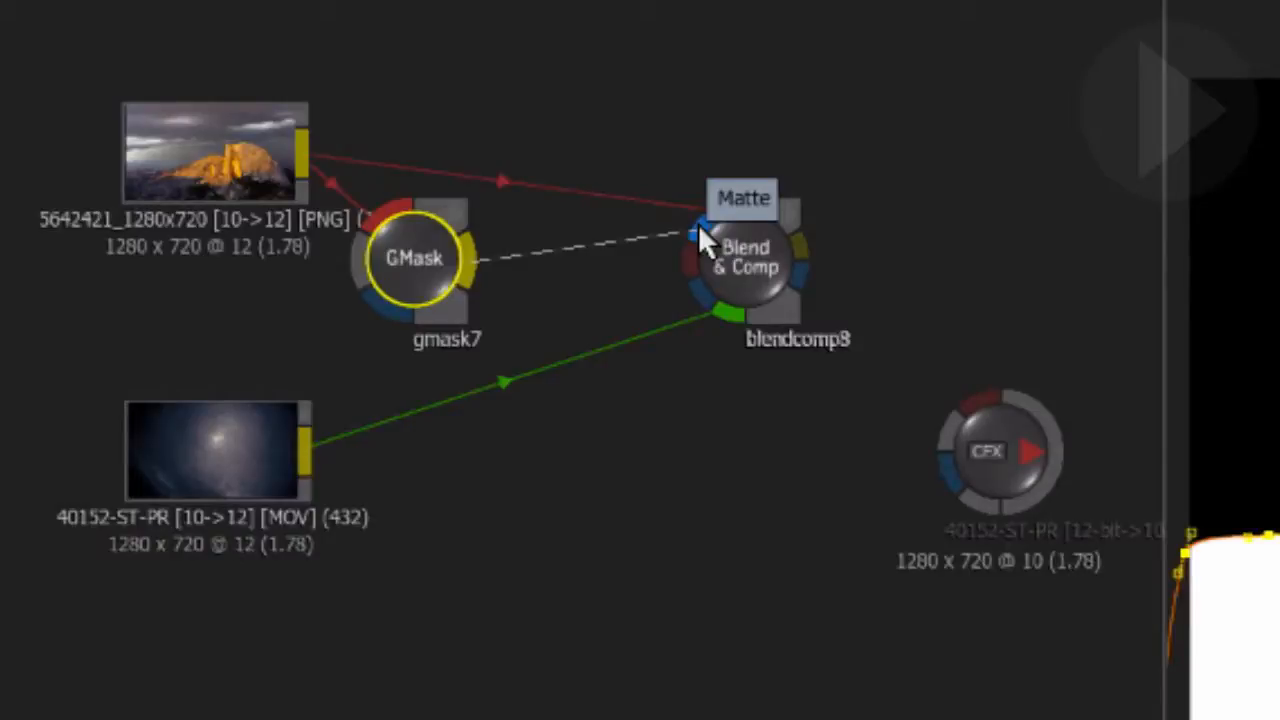
left_click_drag(699, 229, 699, 229)
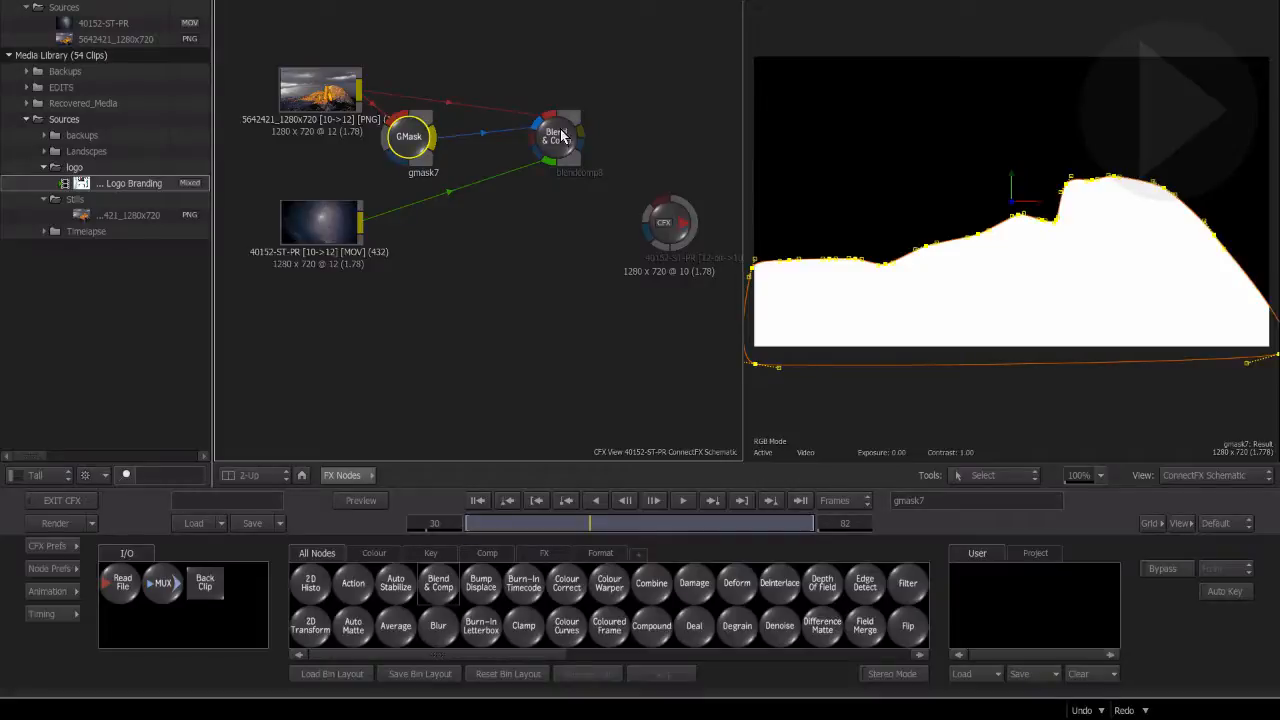
- Move the CFX output node level with Blend & Comp and connect the Blend & Comp Result to it
left_click_drag(667, 220, 674, 155)
left_click(553, 137)
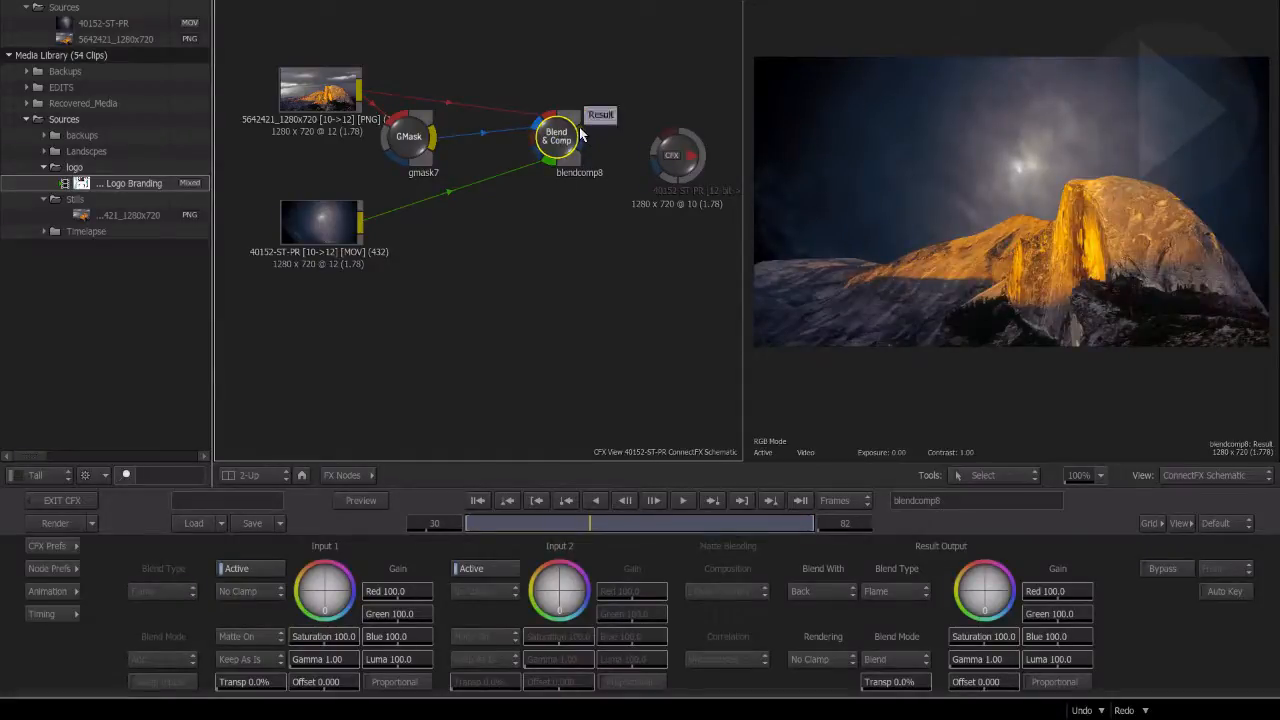
left_click_drag(600, 133, 667, 140)
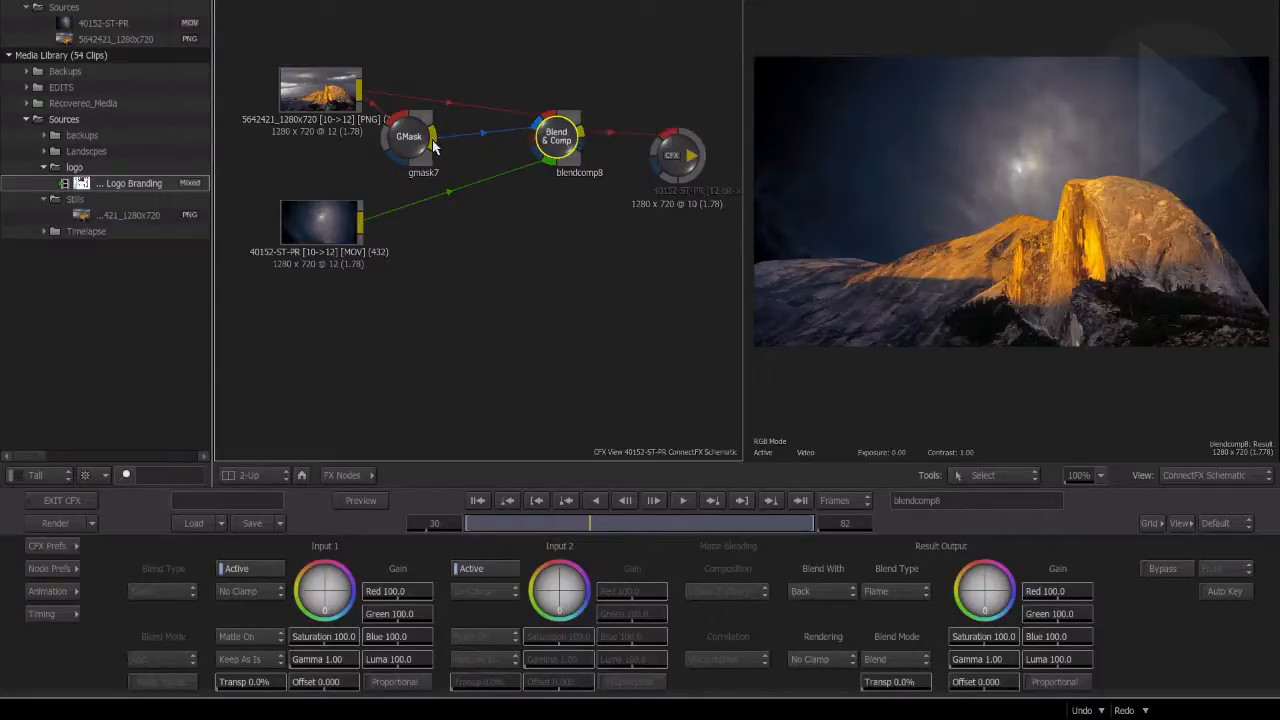
- Replace the GMask node between the mountain still and Blend & Comp with a new GMask node, moving the 40152-ST-PR clip lower
left_click_drag(412, 146, 399, 152)
left_click_drag(317, 232, 318, 283)
left_click(341, 475)
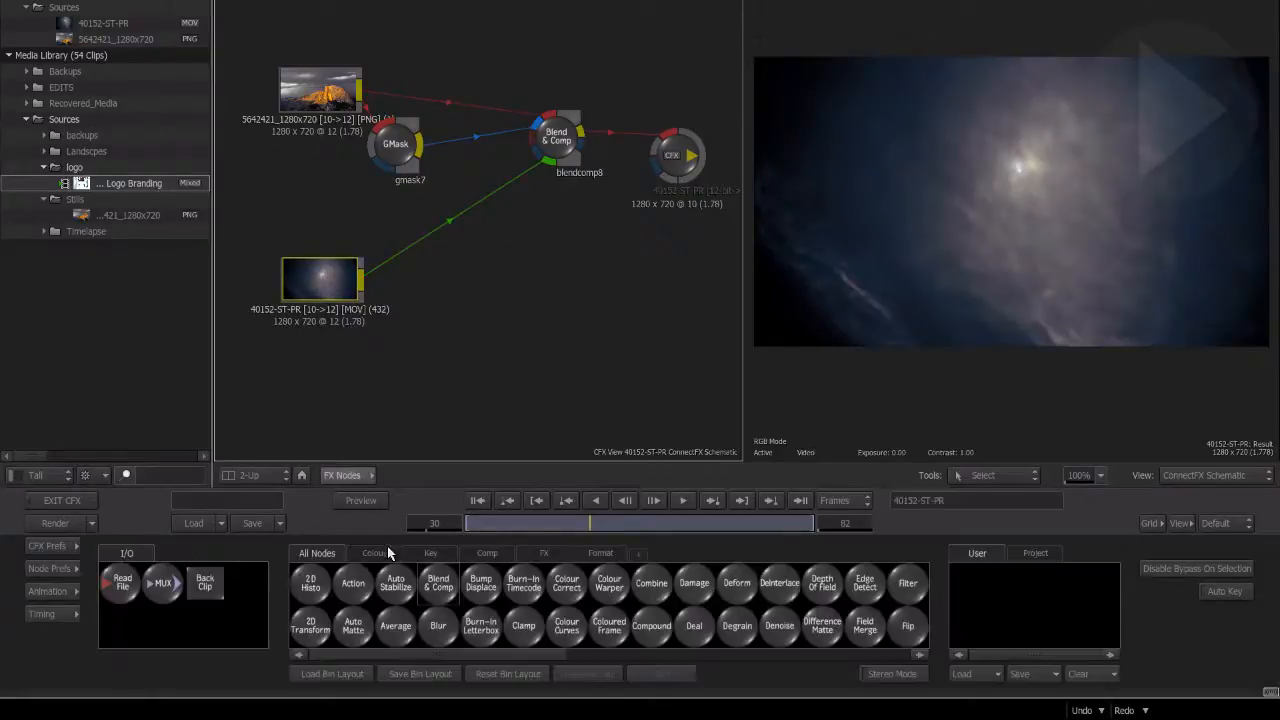
key("g")
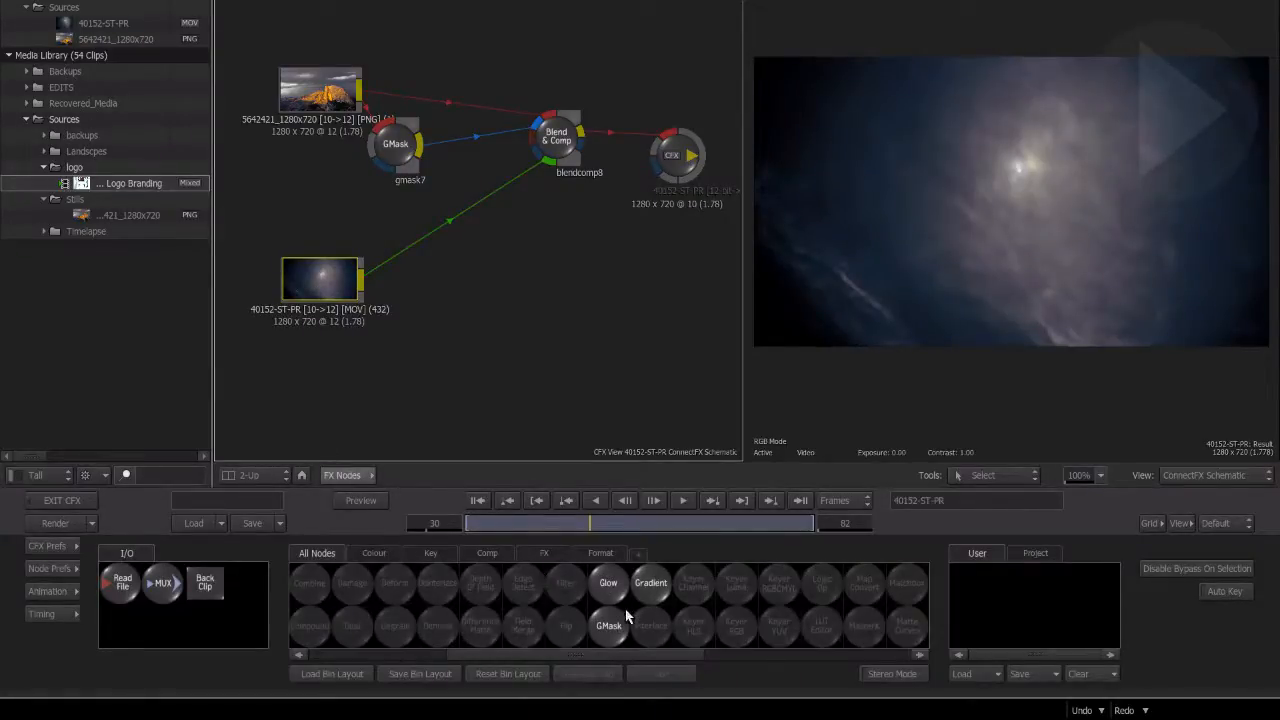
left_click_drag(609, 627, 469, 165)
left_click_drag(392, 142, 414, 714)
left_click(456, 147)
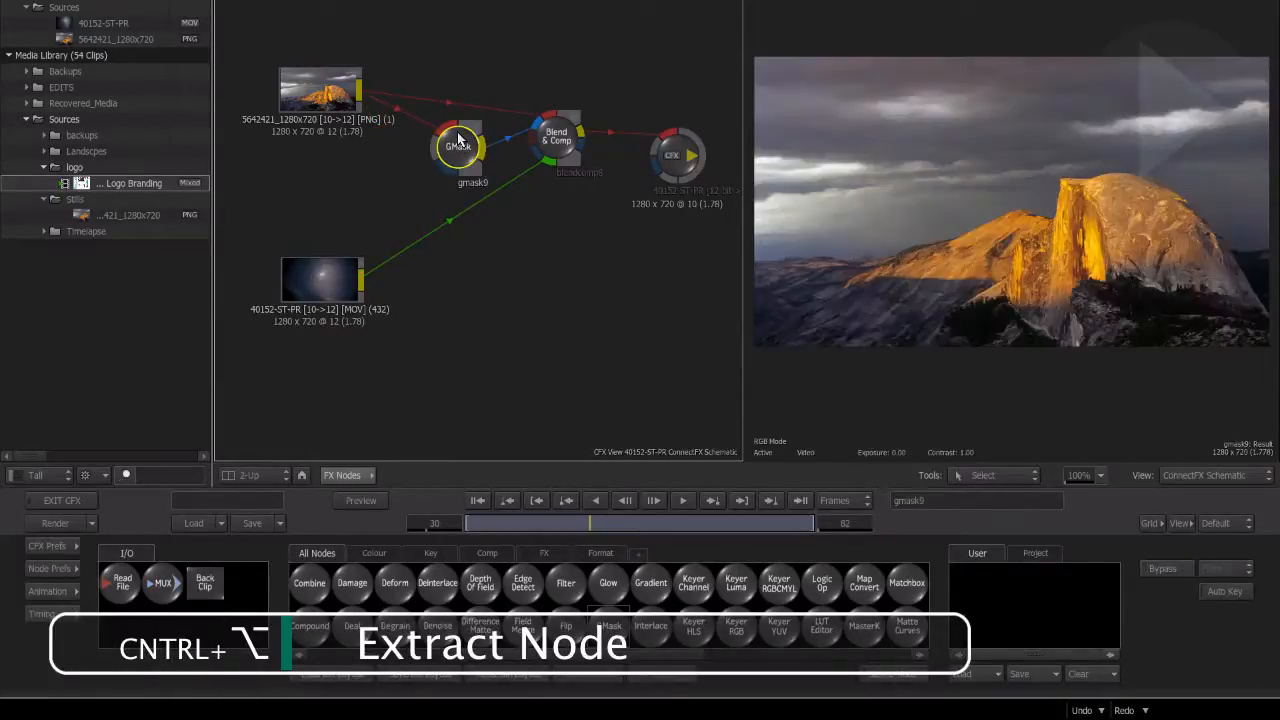
- Draw a closed freehand GMask shape that follows the mountain ridge and runs just outside the still's lower border
left_click(985, 477)
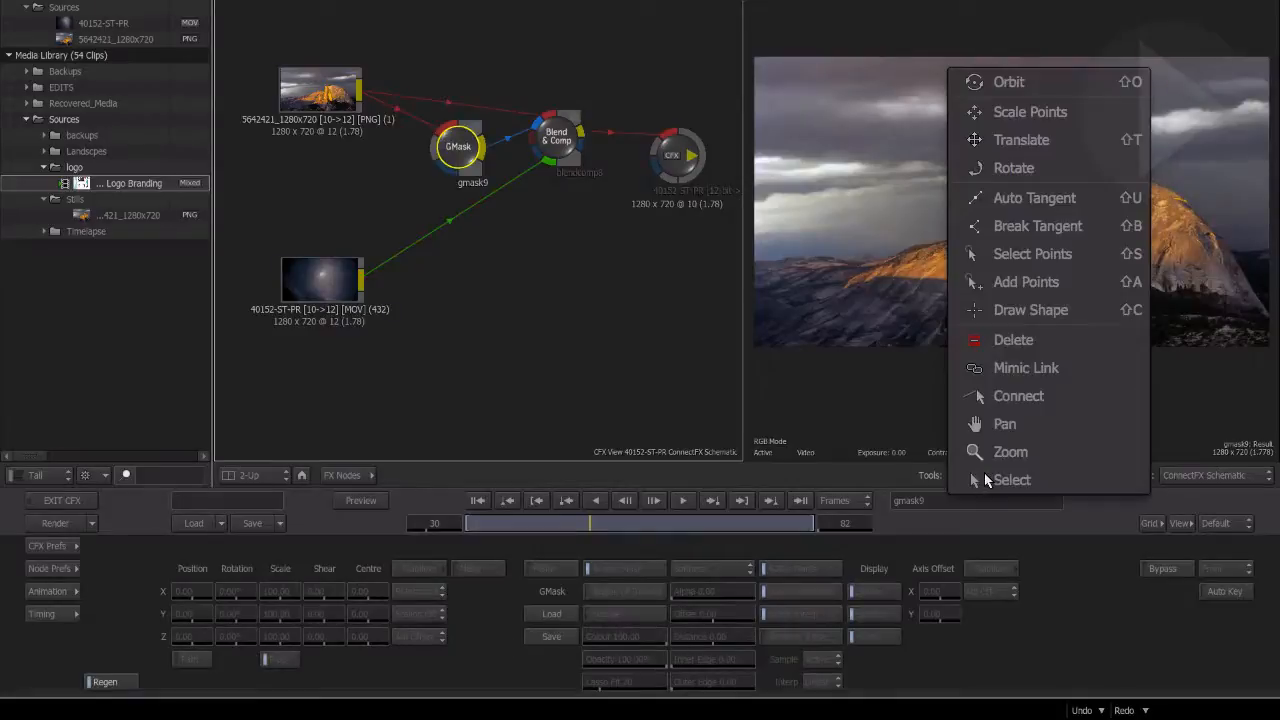
left_click(1043, 311)
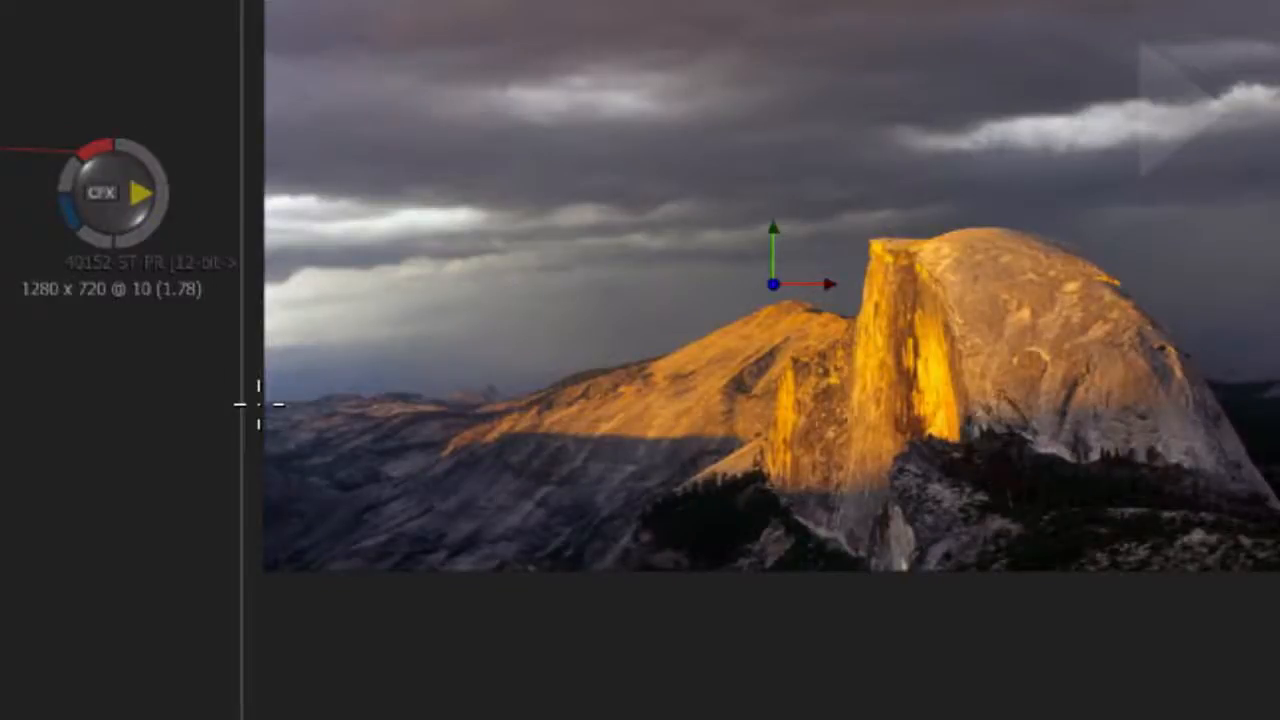
left_click_drag(752, 264, 786, 261)
mouse_move(328, 401)
left_mouse_down()
mouse_move(550, 406)
mouse_move(645, 372)
mouse_move(745, 297)
mouse_move(852, 328)
mouse_move(883, 226)
mouse_move(950, 244)
mouse_move(1060, 243)
mouse_move(1208, 405)
mouse_move(1268, 555)
mouse_move(1240, 590)
mouse_move(1096, 548)
mouse_move(1016, 558)
mouse_move(936, 590)
mouse_move(698, 592)
left_mouse_up()
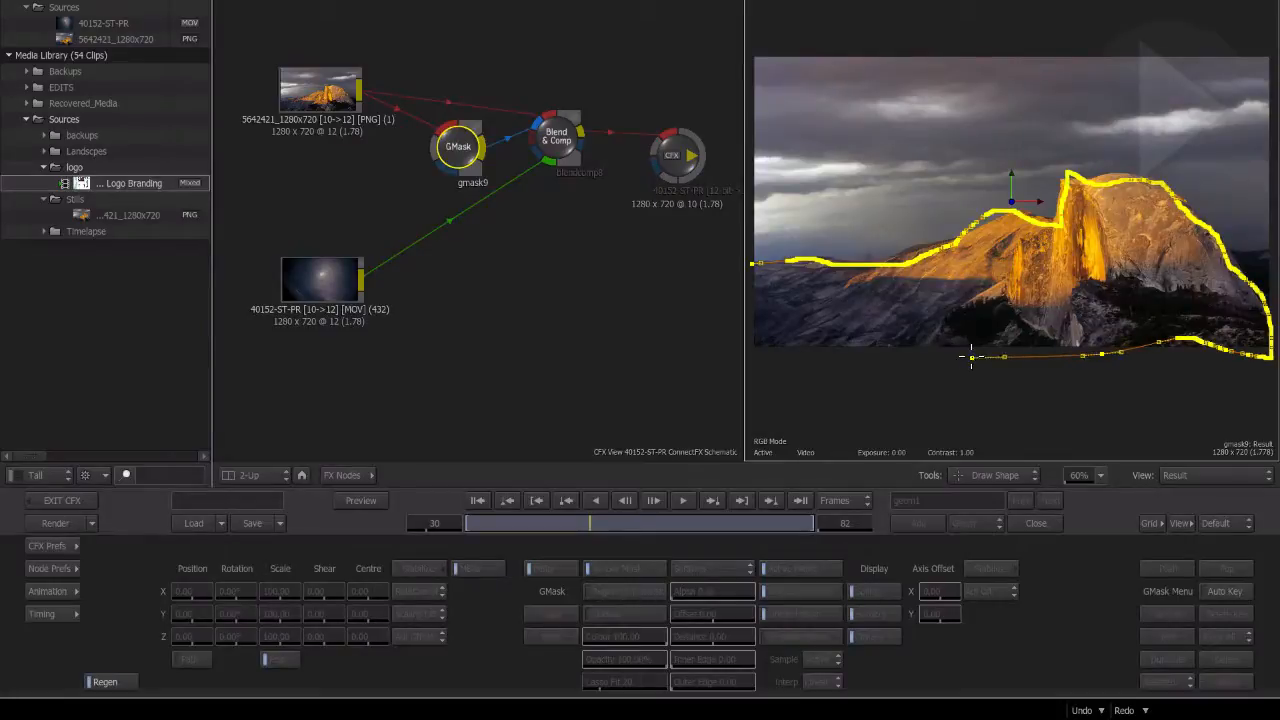
left_click_drag(971, 356, 759, 360)
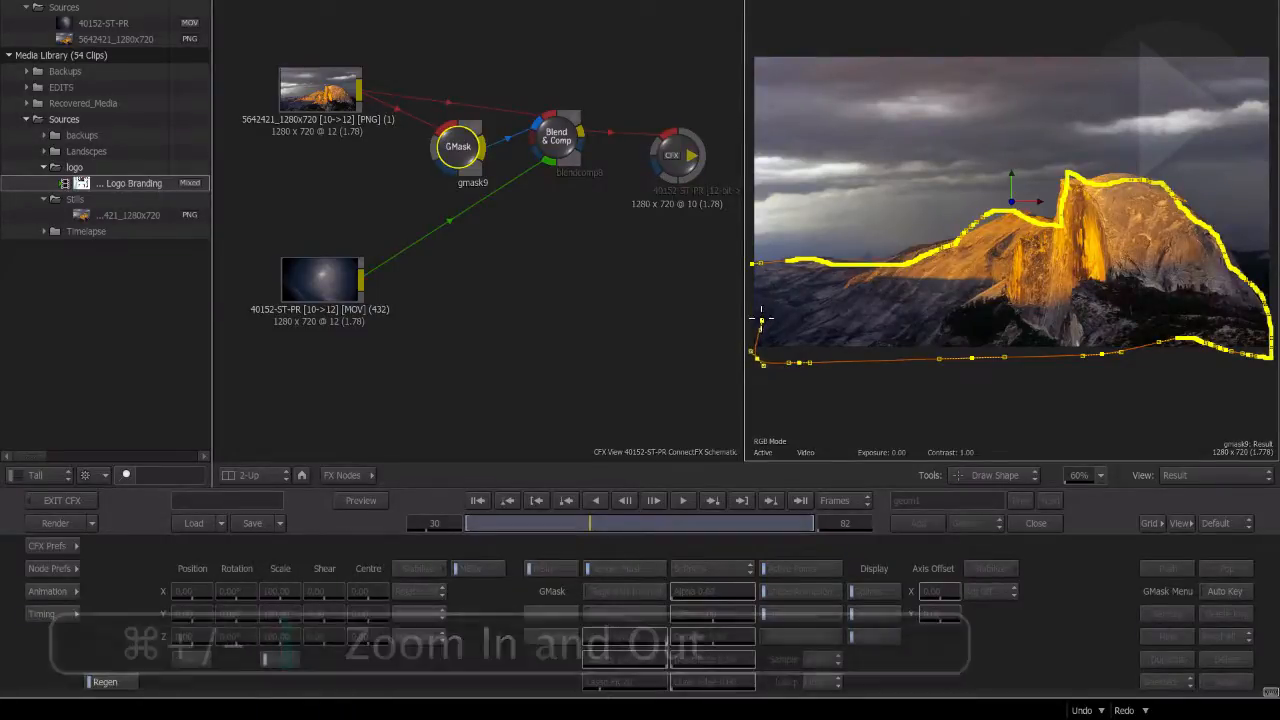
key("super+equal")
key("super+equal")
key("super+equal")
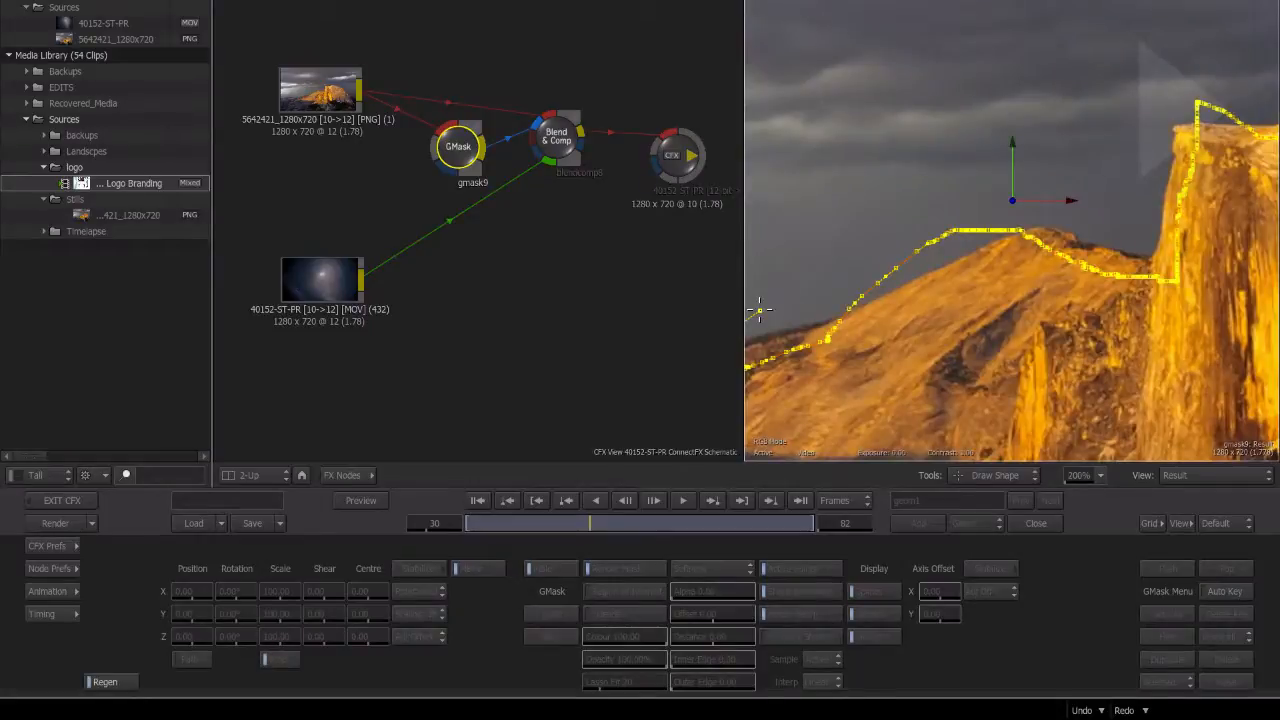
left_click_drag(759, 310, 915, 130)
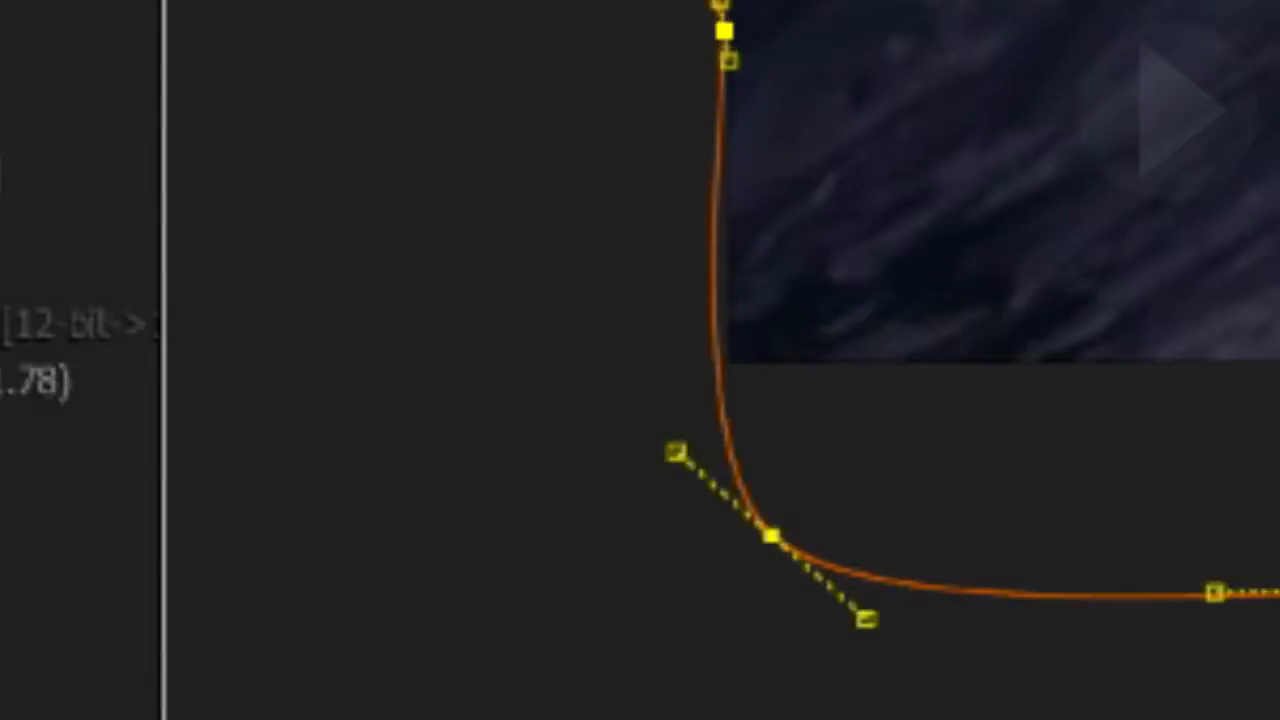
left_click_drag(722, 50, 715, 719)
left_click(743, 28)
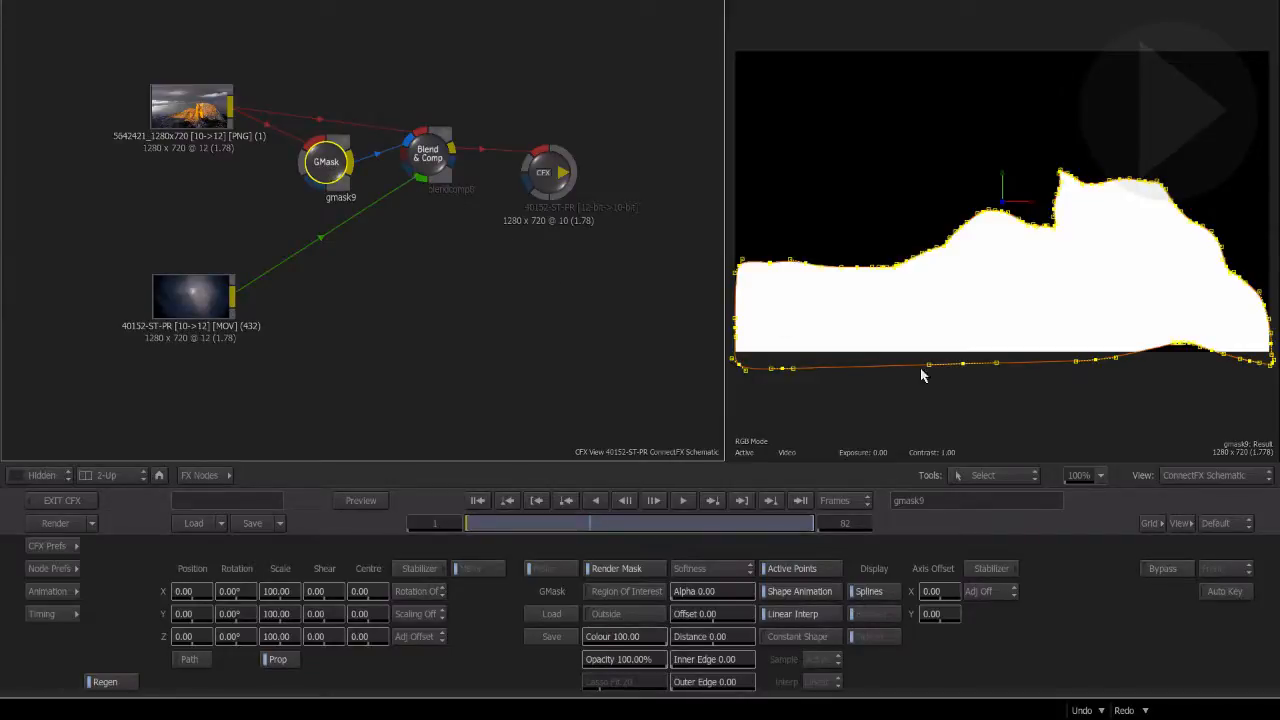
- Draw a second closed GMask shape in the sky, as a broad diagonal band above the mountain ridge
left_click(1024, 475)
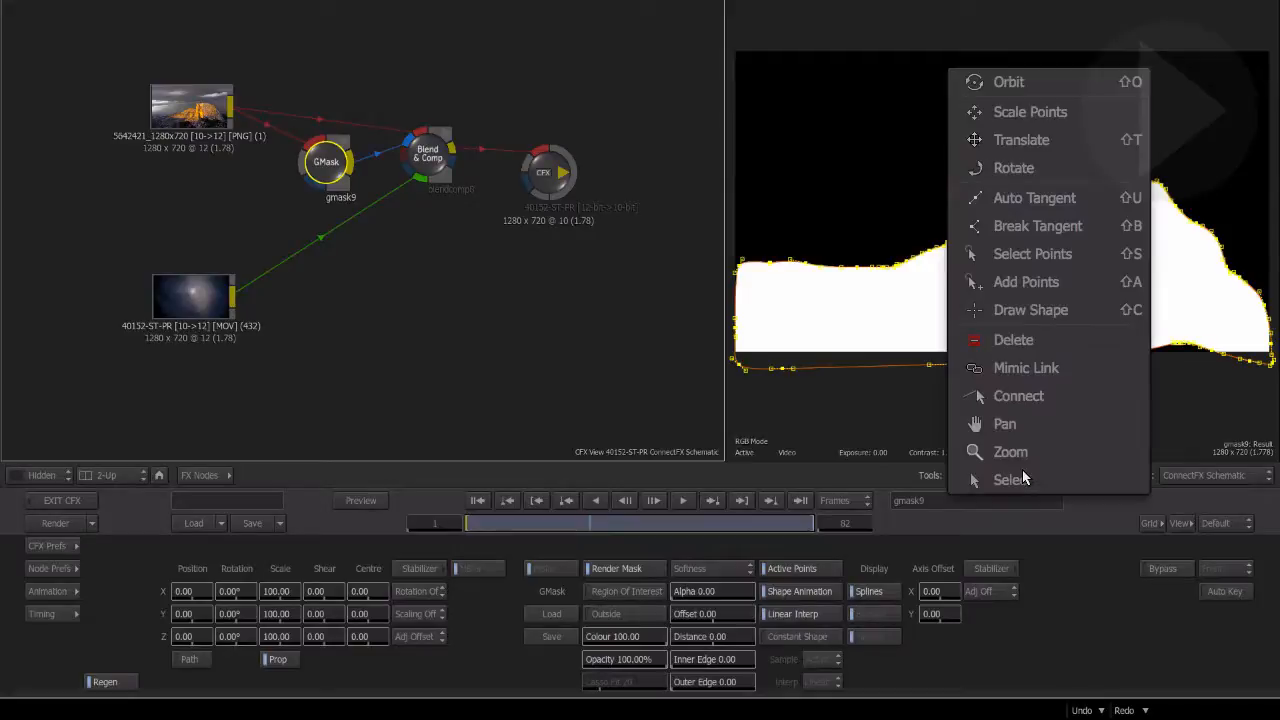
left_click(1036, 317)
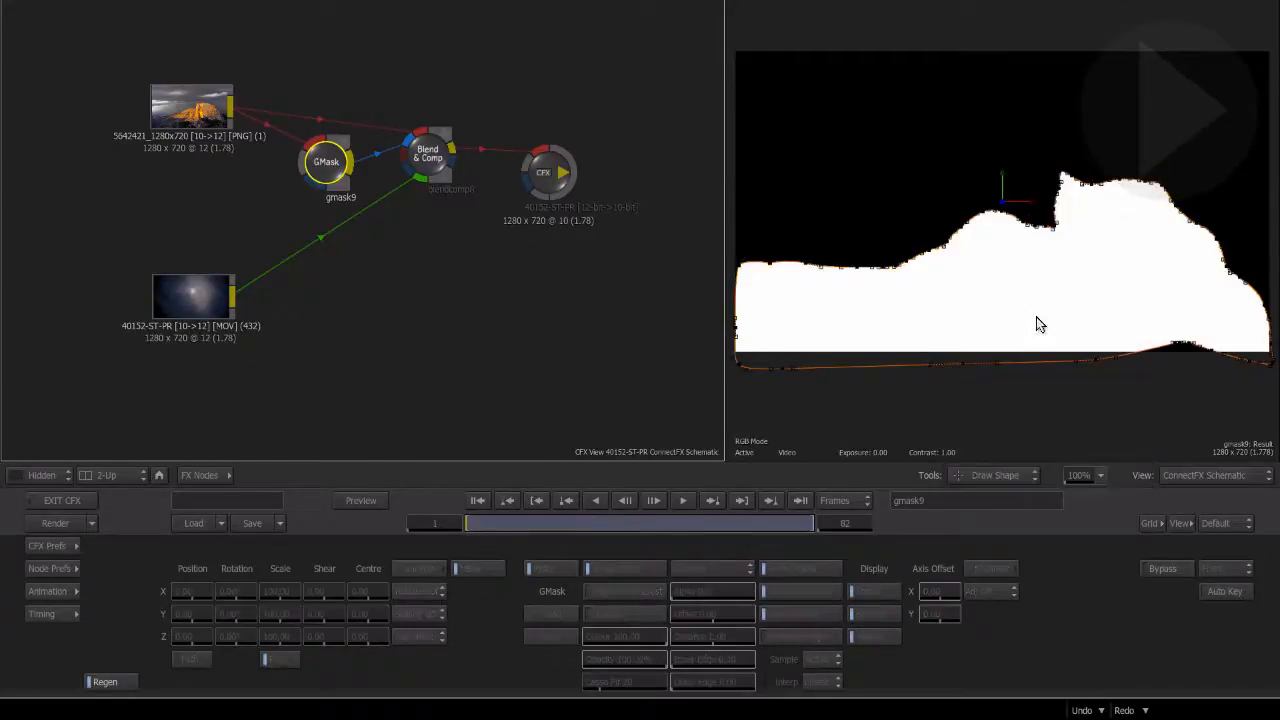
left_click(732, 232)
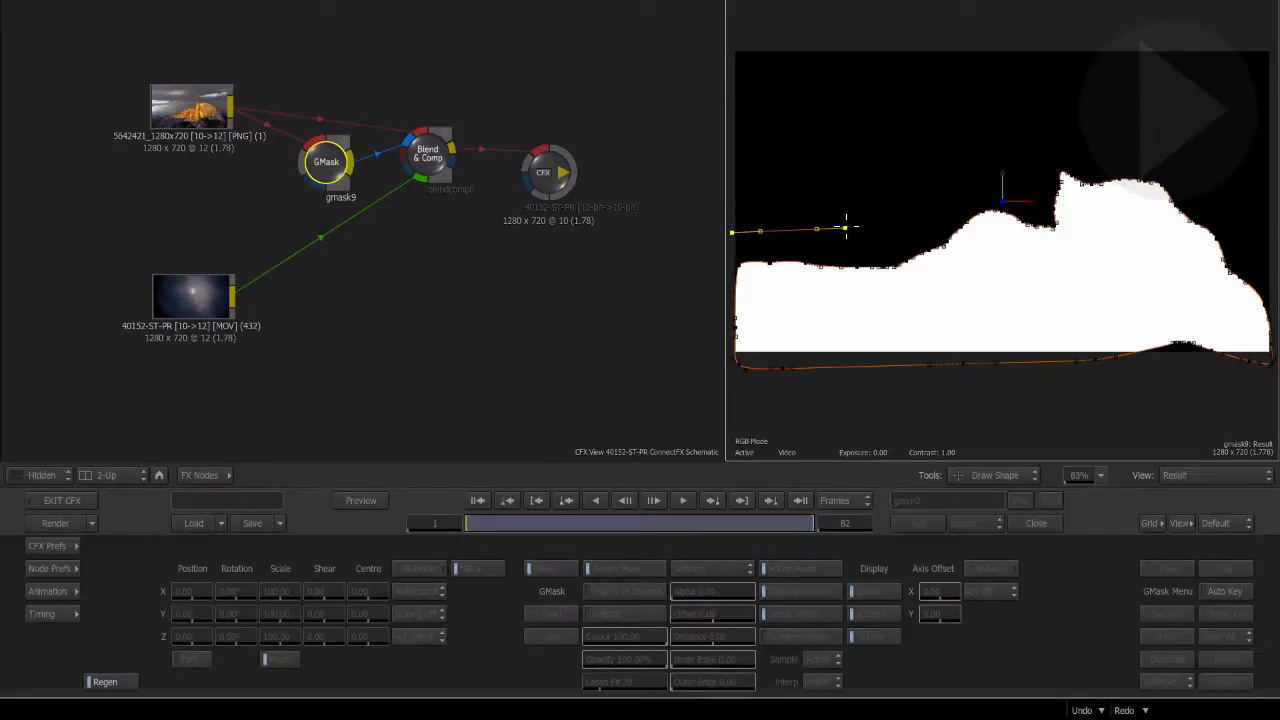
left_click(855, 228)
left_click(945, 204)
left_click(1101, 142)
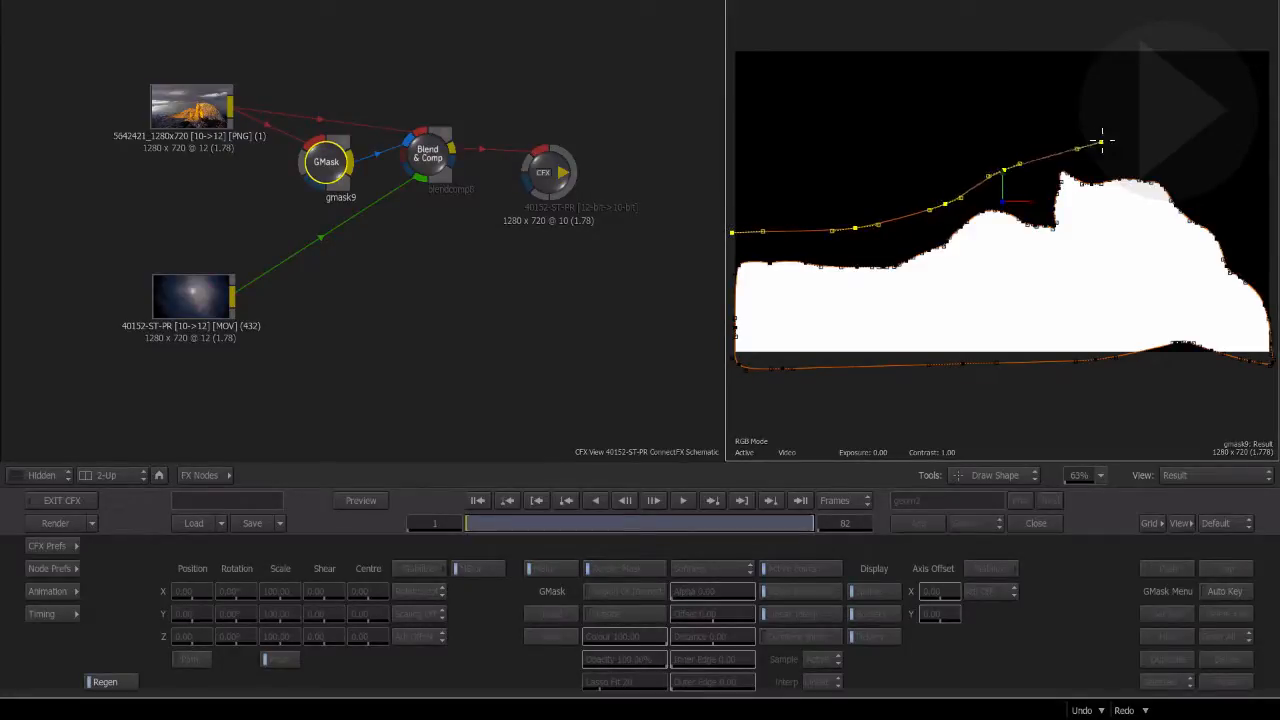
left_click(1202, 138)
left_click(1198, 89)
left_click(1096, 90)
left_click(1067, 97)
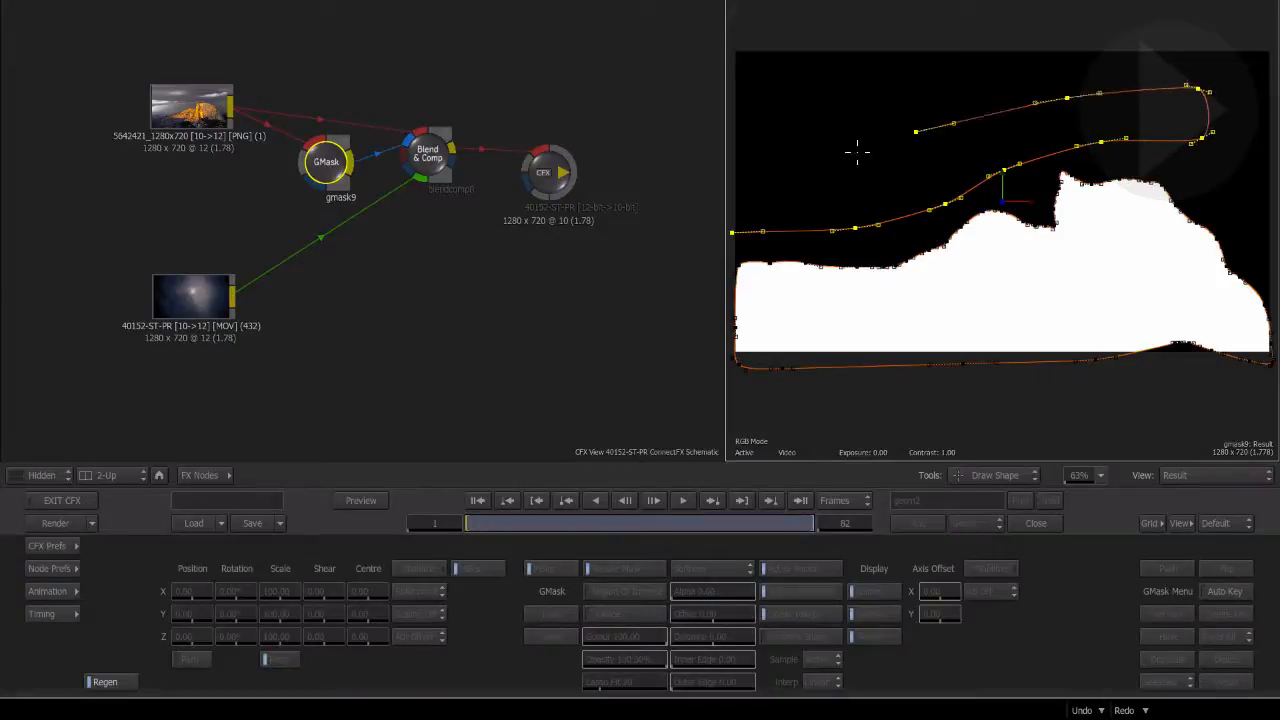
left_click(841, 154)
left_click(766, 170)
left_click(732, 232)
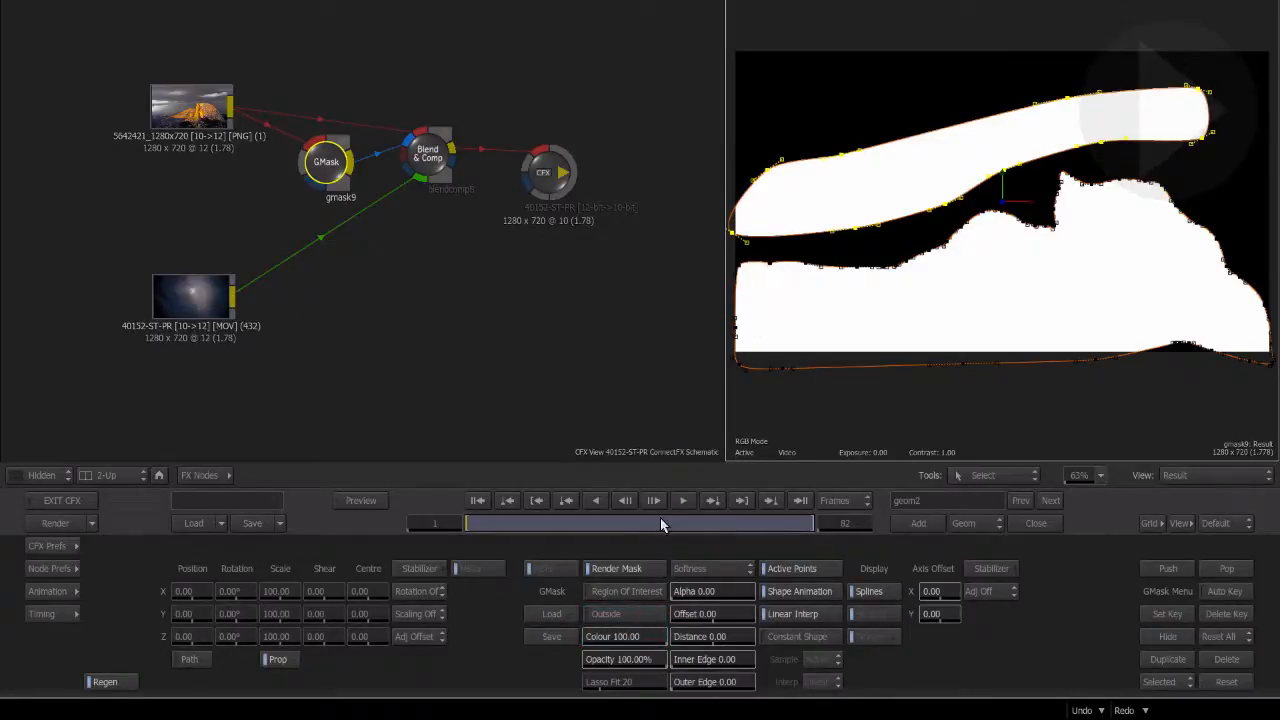
- Toggle the sky shape's Outside option on and off to compare the inverted and normal mask
left_click(651, 614)
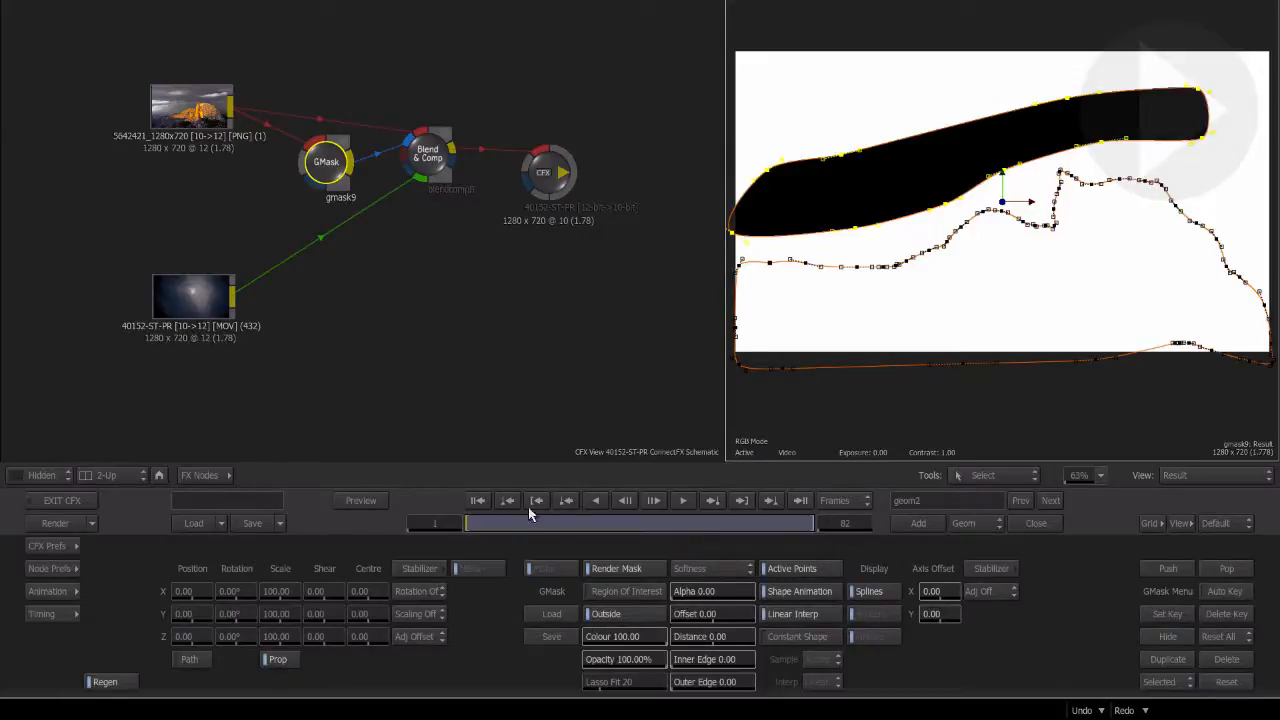
left_click(633, 619)
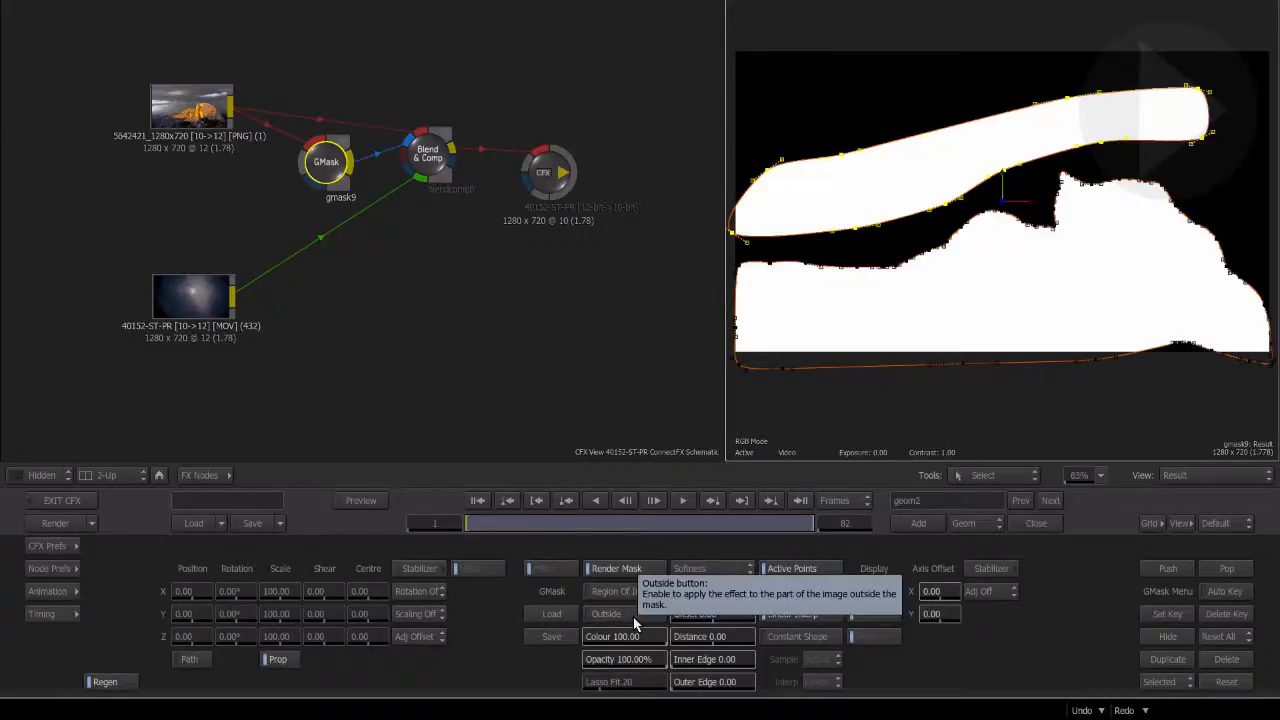
left_click(633, 619)
left_click(633, 617)
left_click(633, 617)
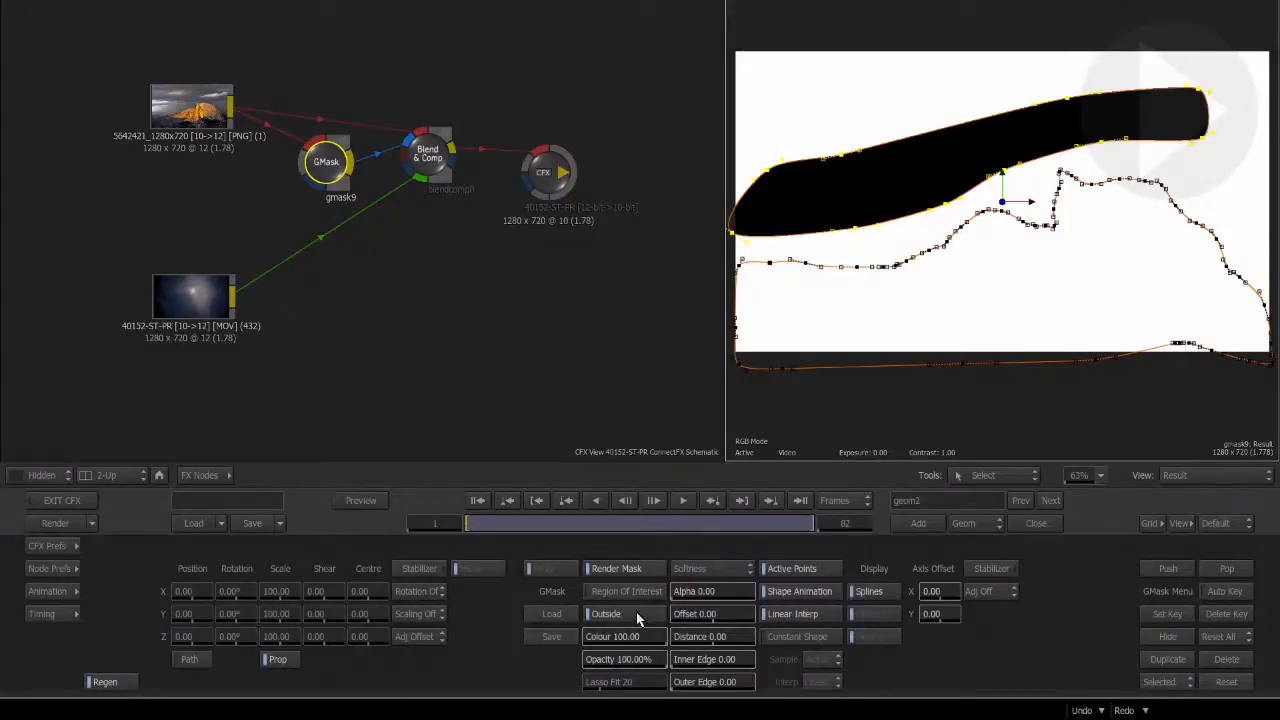
left_click(636, 617)
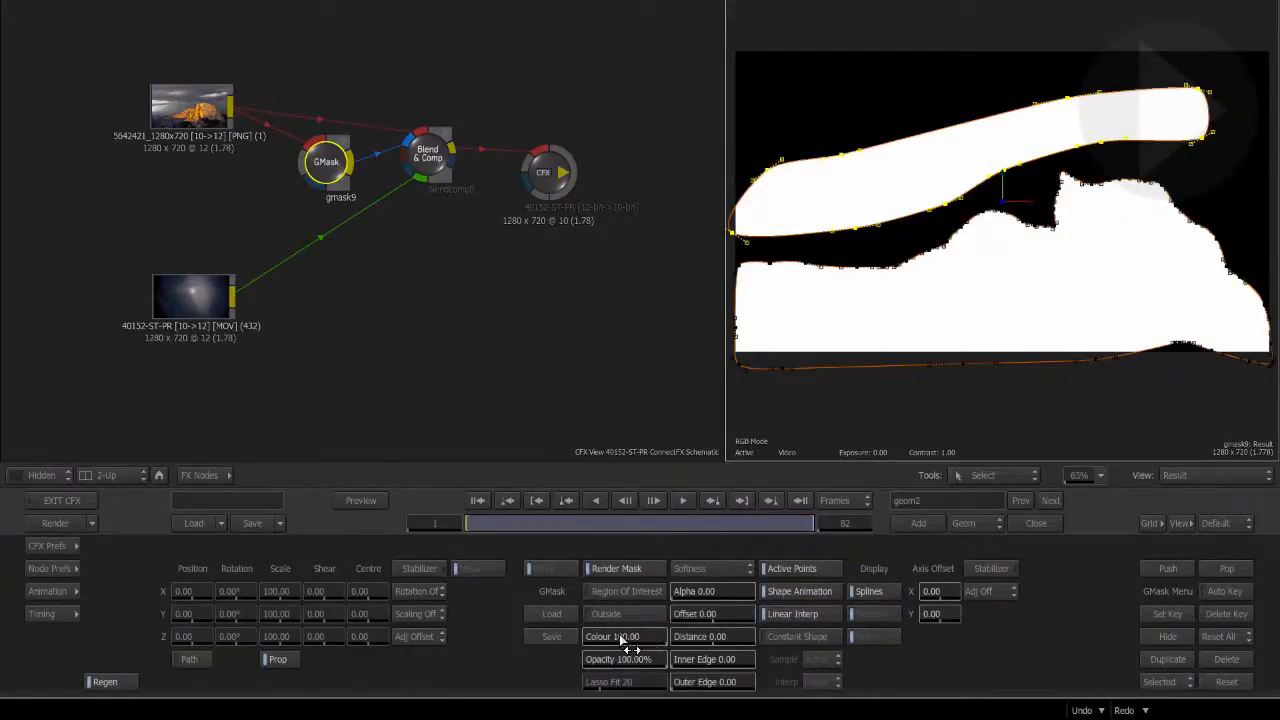
- Reshape the sky shape's lower edge towards the ridge and soften it into the matte with Colour 0 and Offset -151
left_click_drag(623, 642, 6, 588)
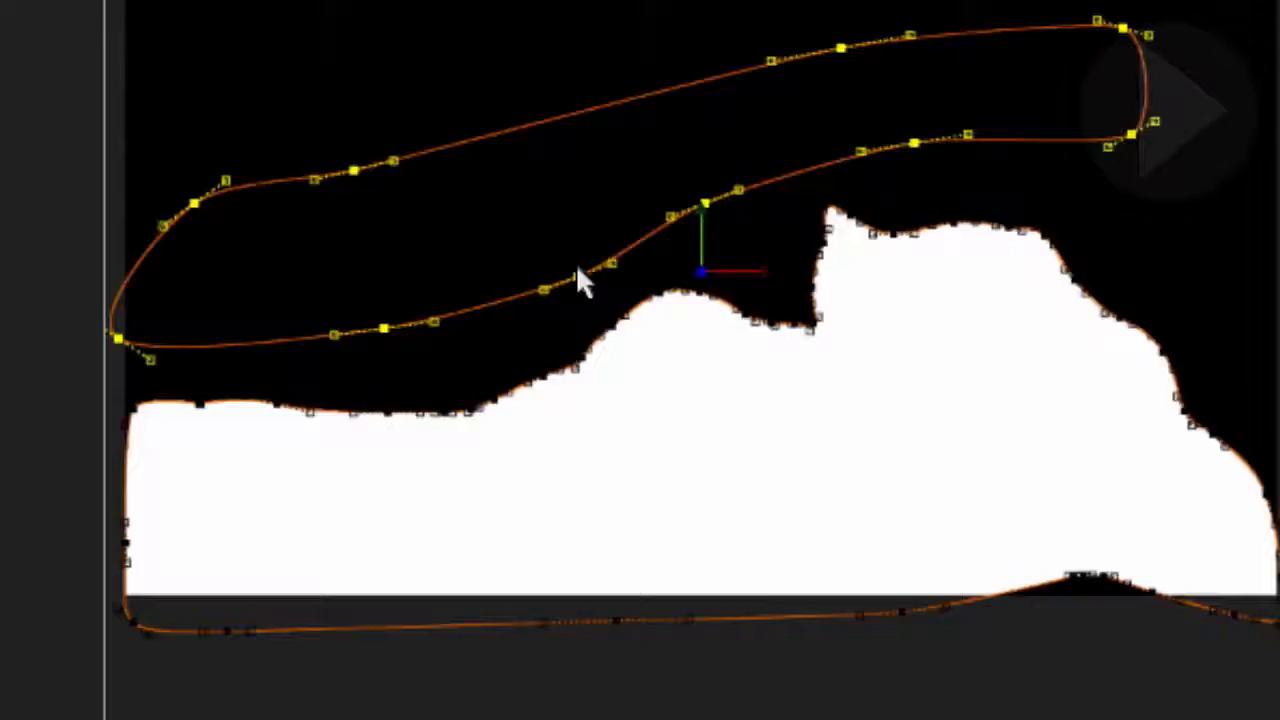
left_click_drag(577, 274, 562, 296)
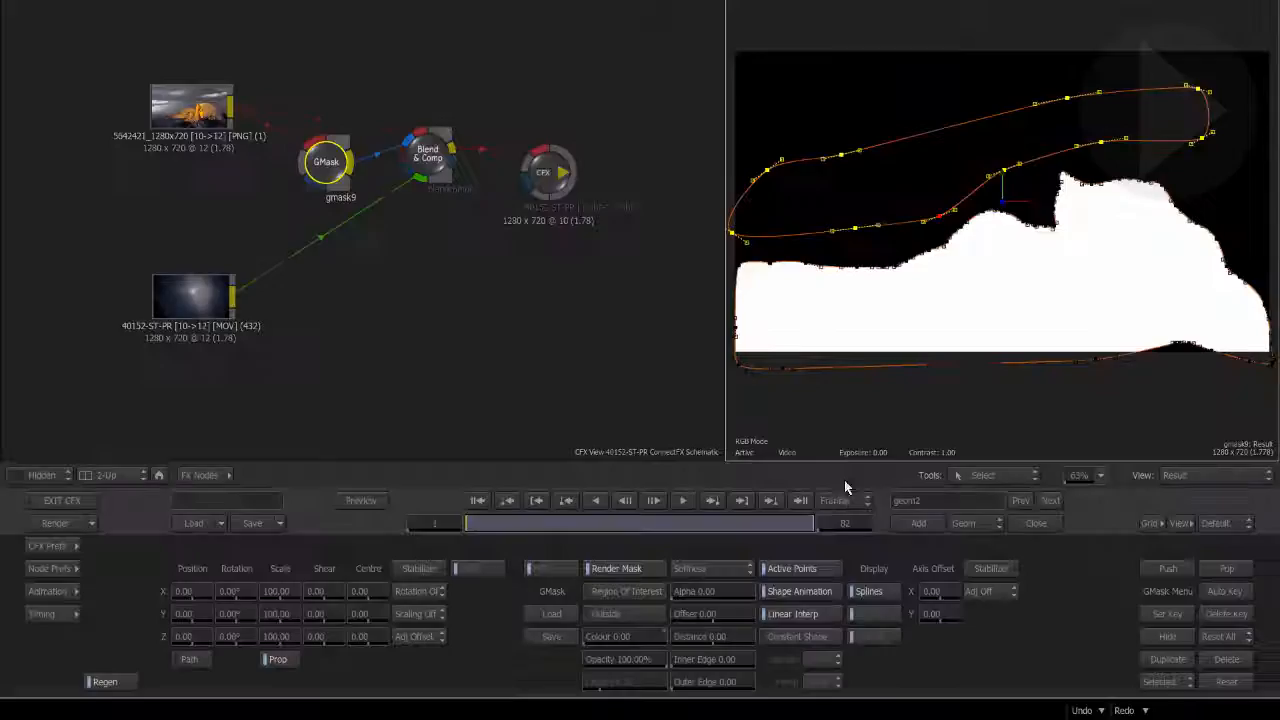
left_click_drag(694, 615, 116, 523)
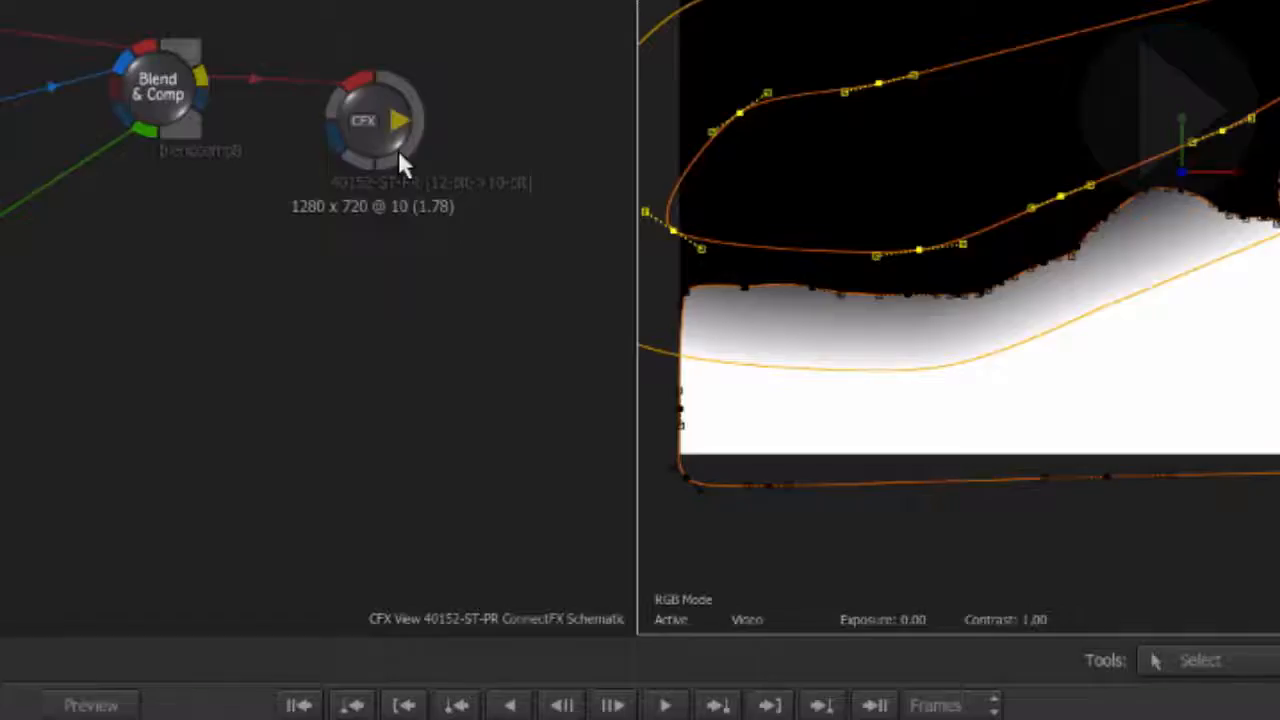
- Set the CFX output node as Context 1 and display Context 1 in the result viewport
left_click(521, 181)
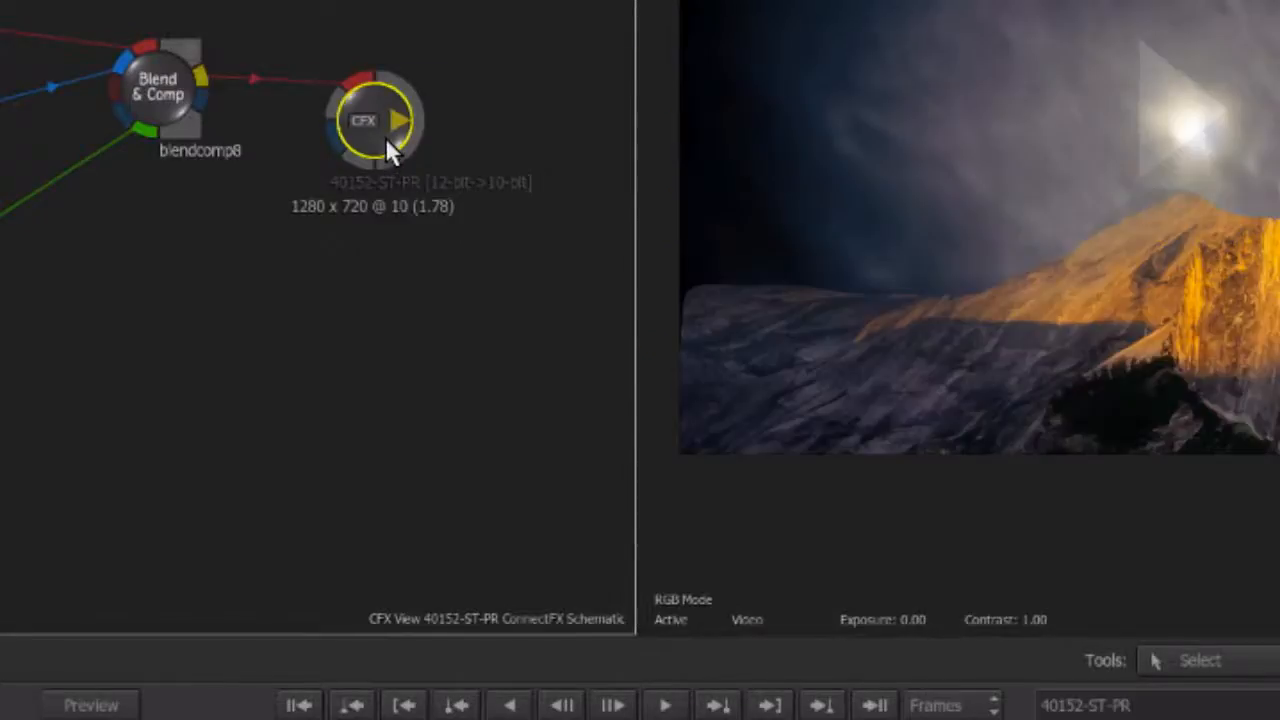
right_click(386, 140)
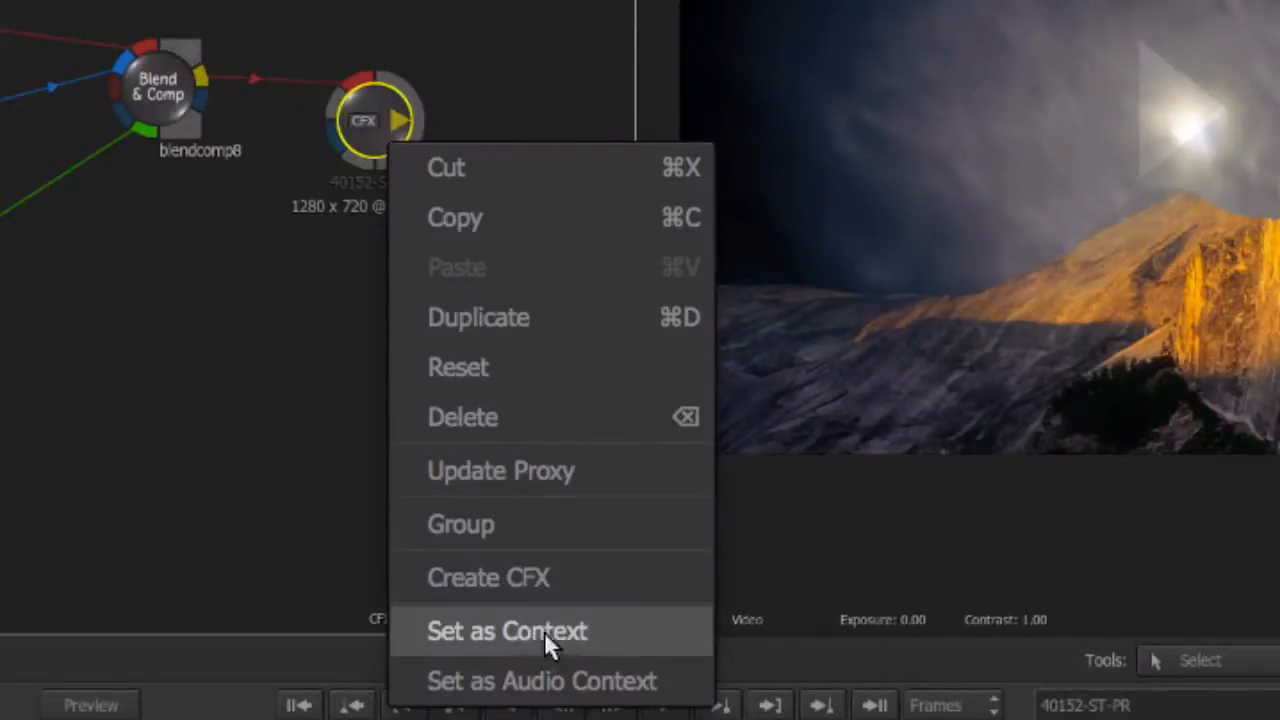
left_click(622, 632)
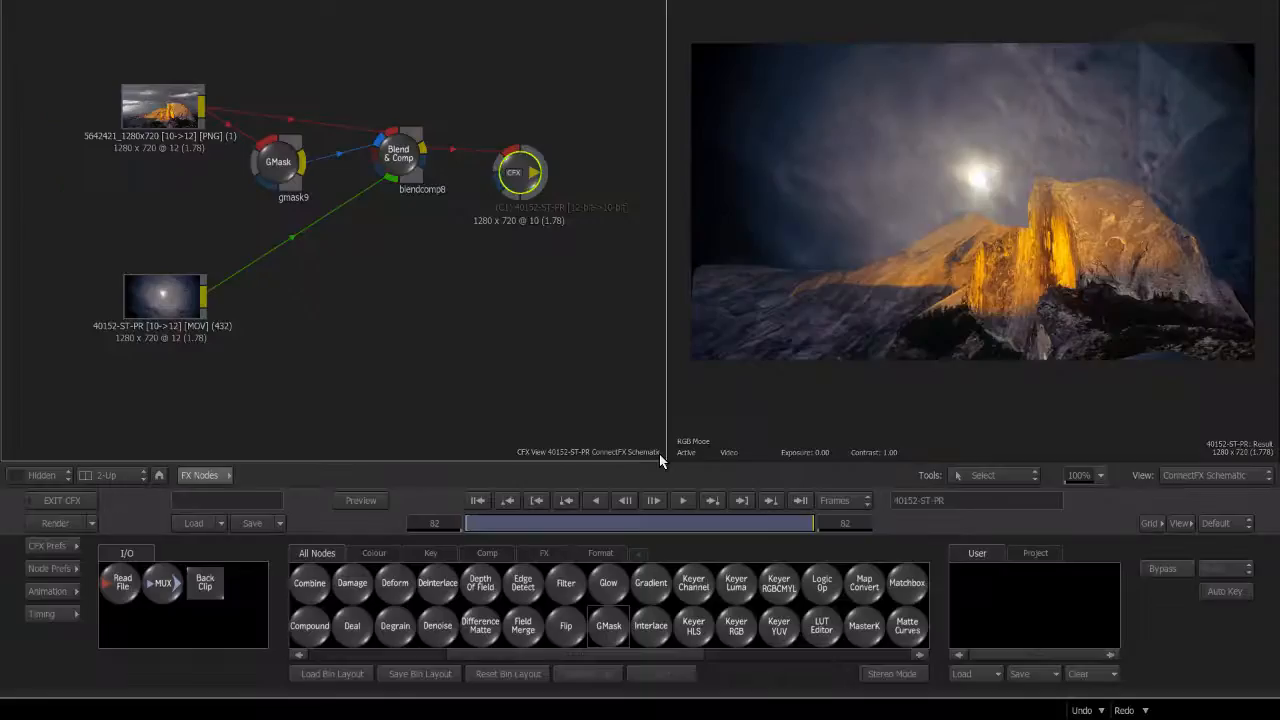
left_click(911, 430)
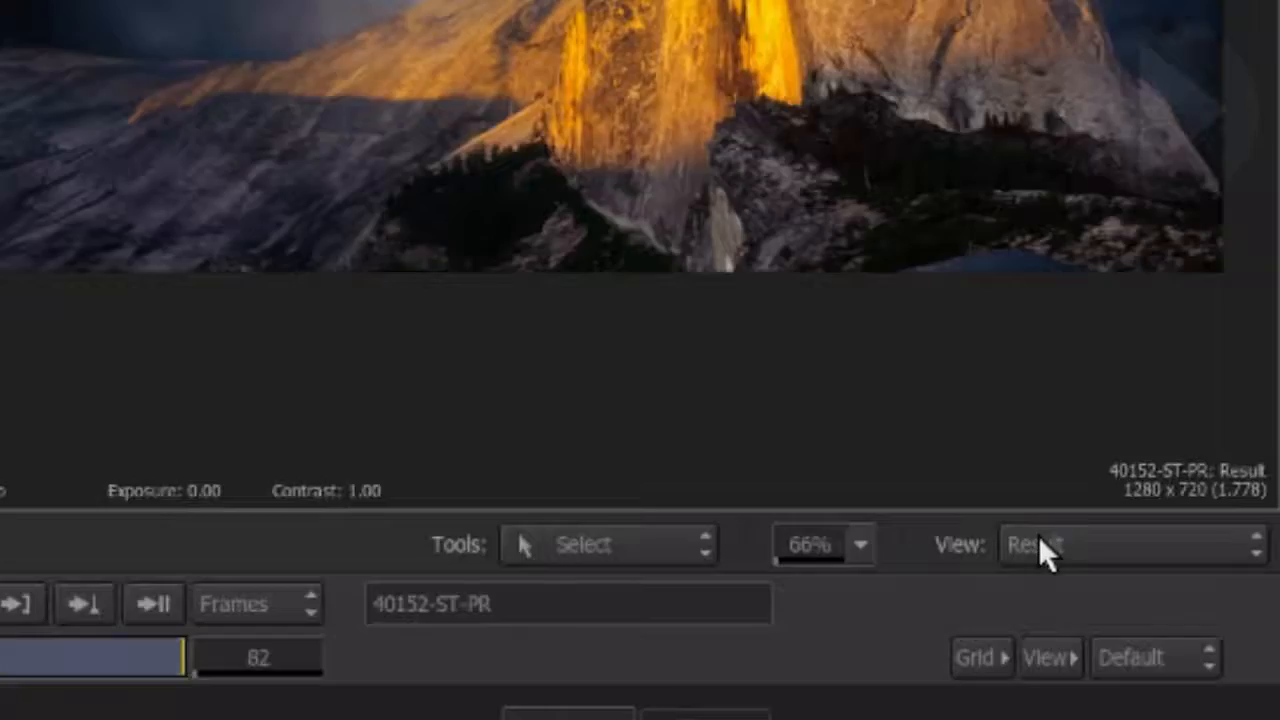
left_click(1038, 544)
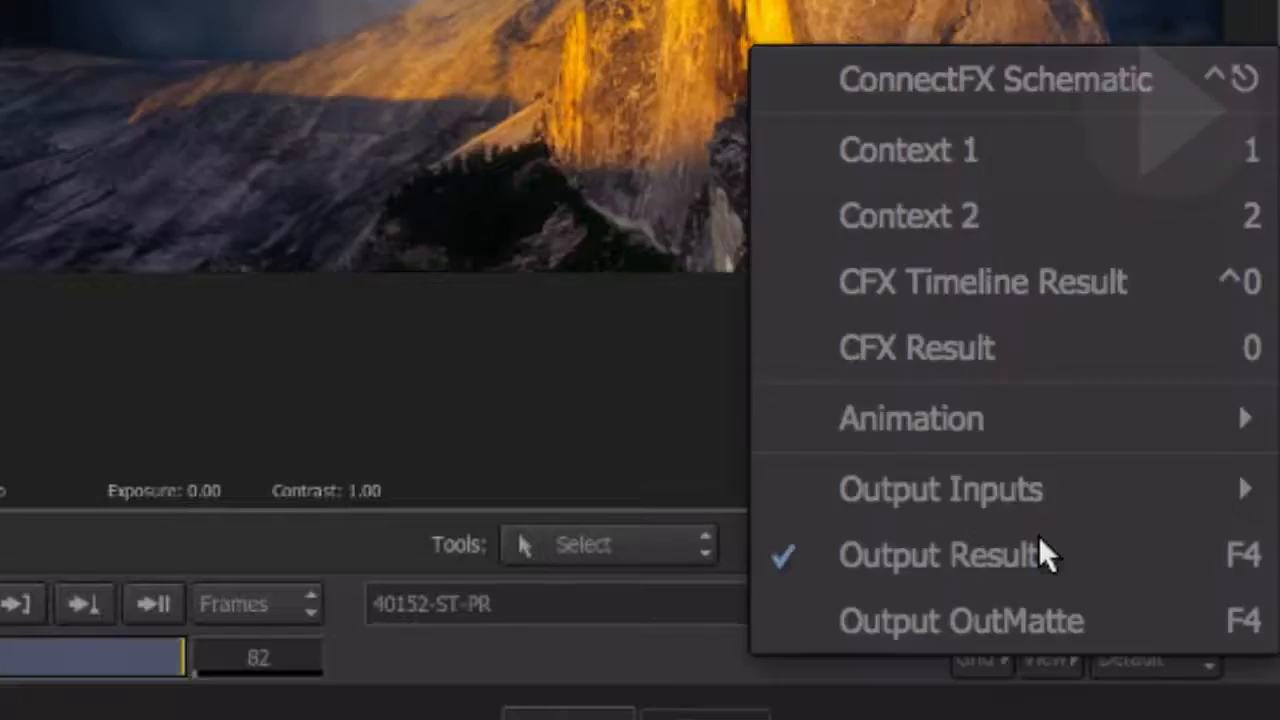
left_click(1078, 156)
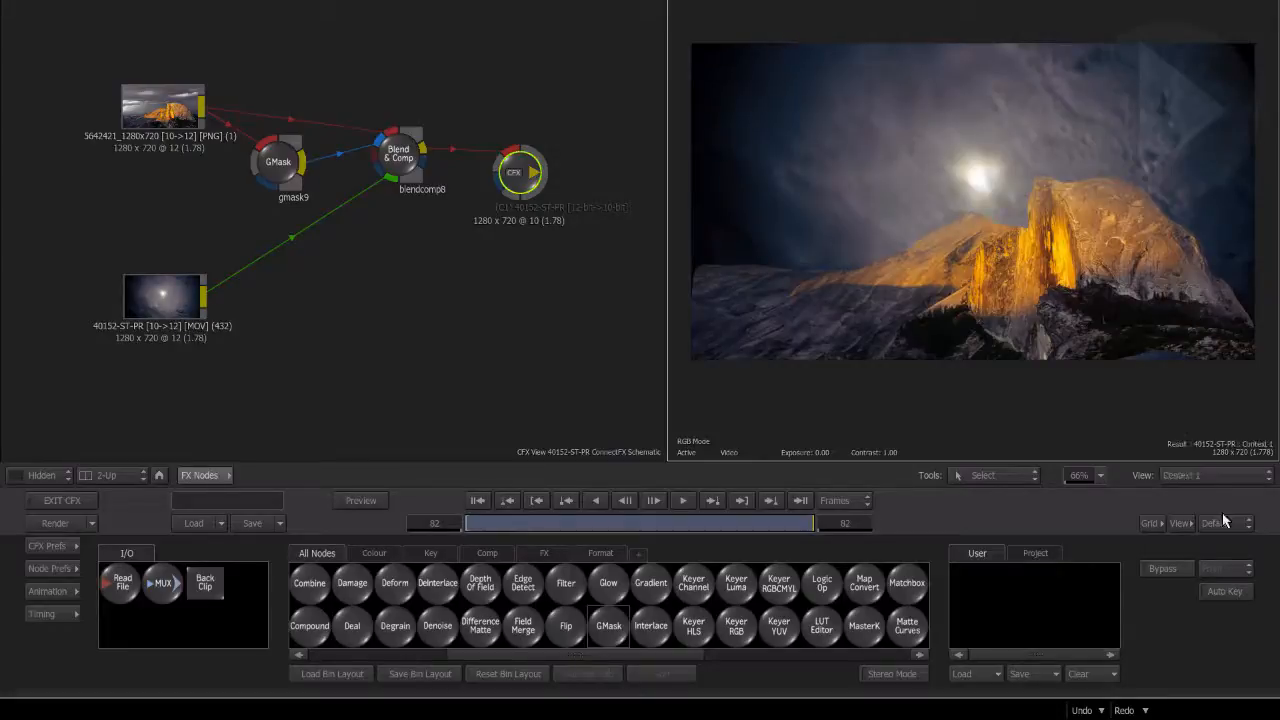
- Open the GMask node's settings over the Context 1 view and toggle the mask overlays off and back on
left_click(281, 160)
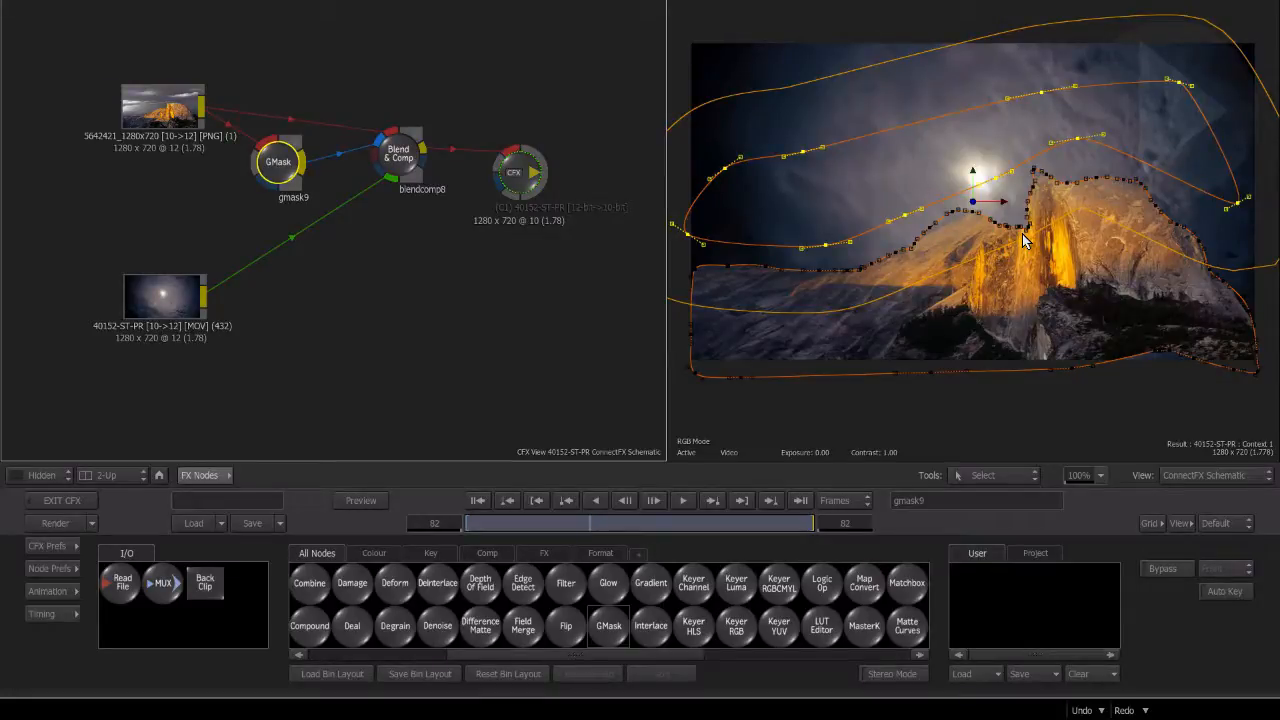
double_click(272, 170)
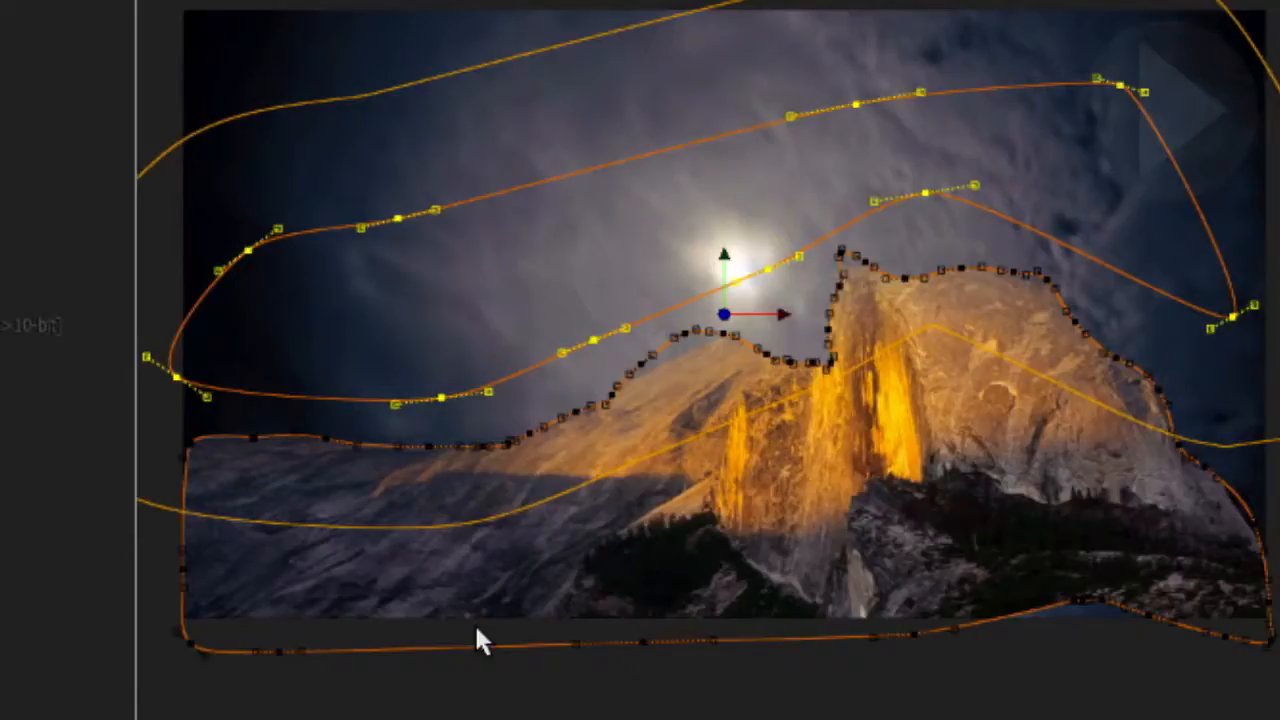
key("ctrl+i")
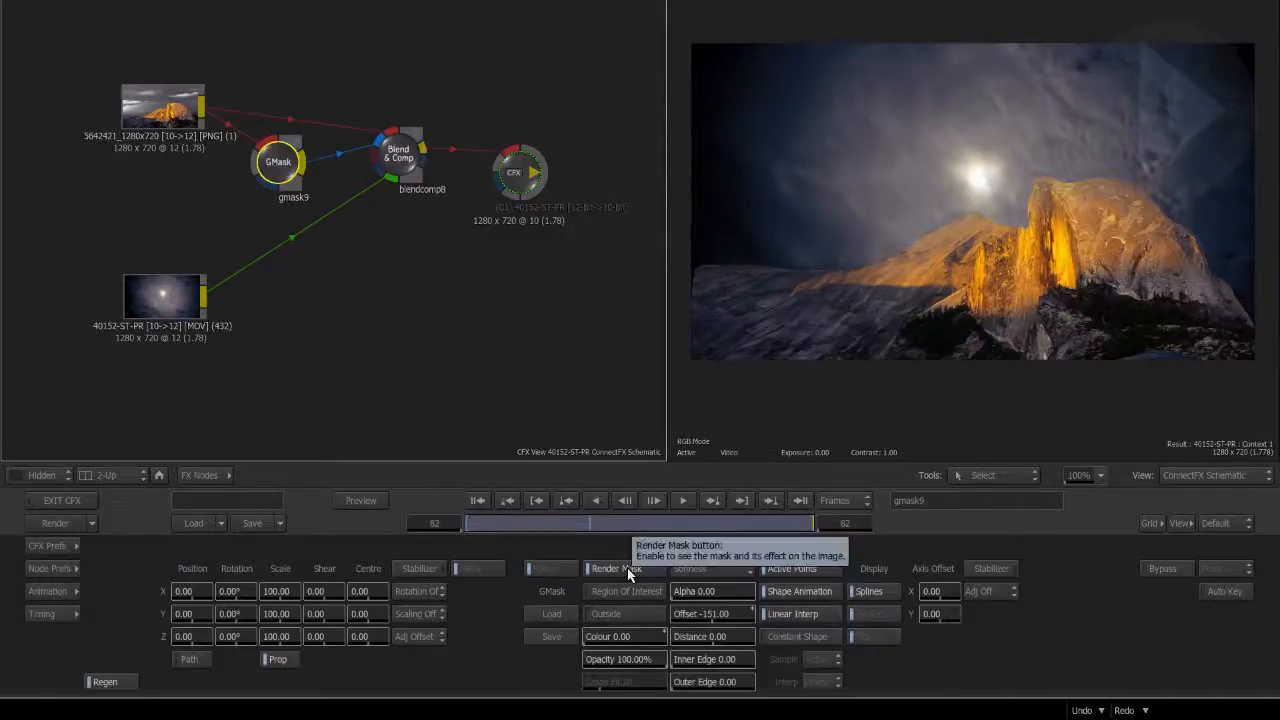
left_click(627, 568)
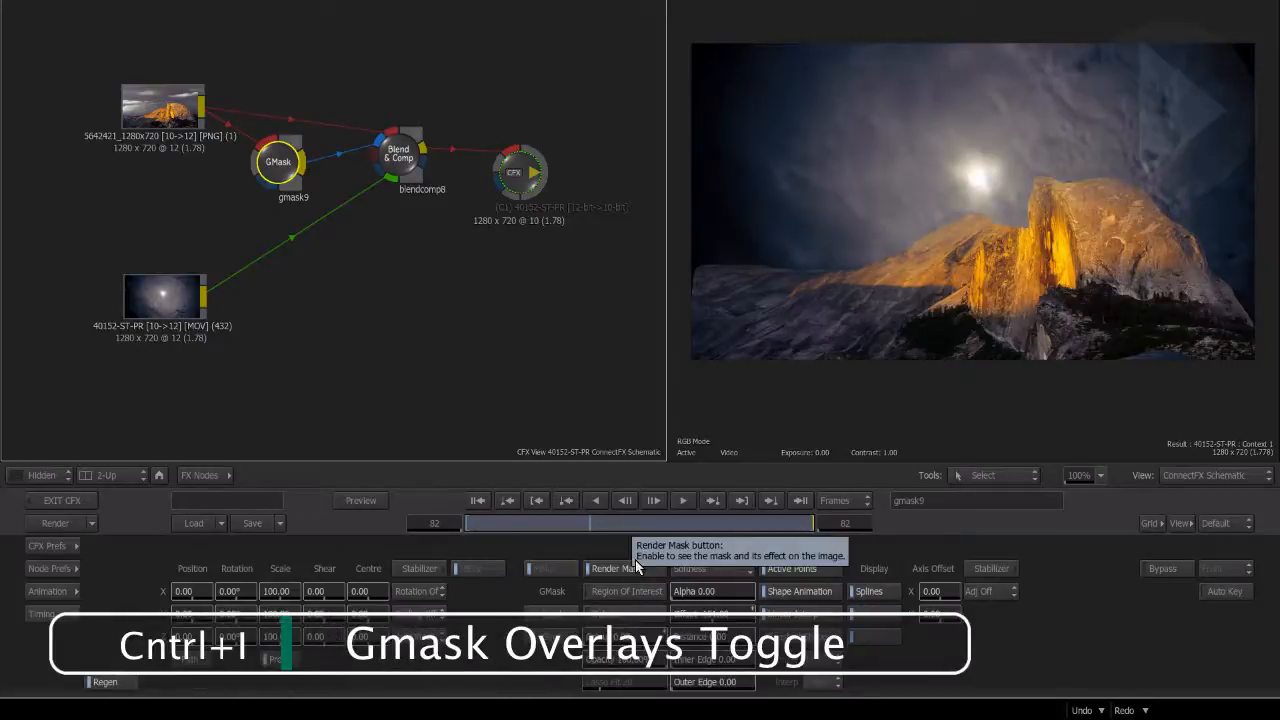
key("ctrl+i")
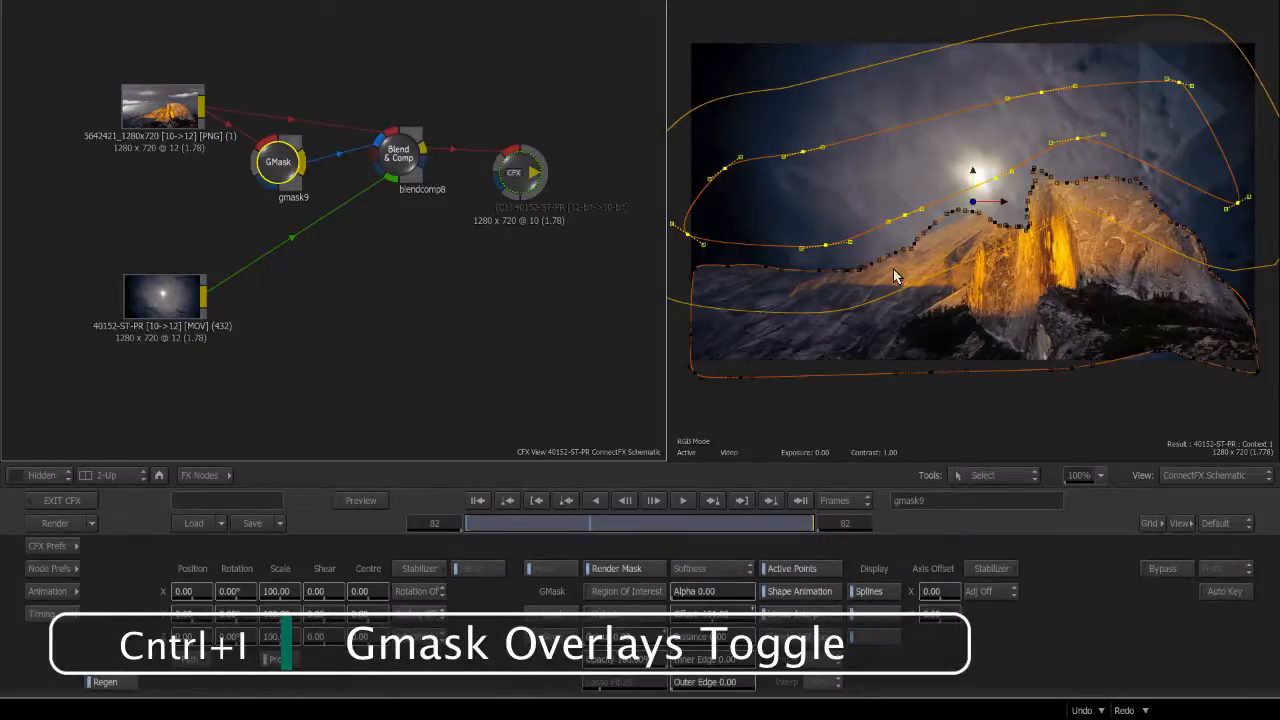
- Reshape the mountain shape's left slope by moving its spline points and tangent handles down onto the ridge
left_click(933, 221)
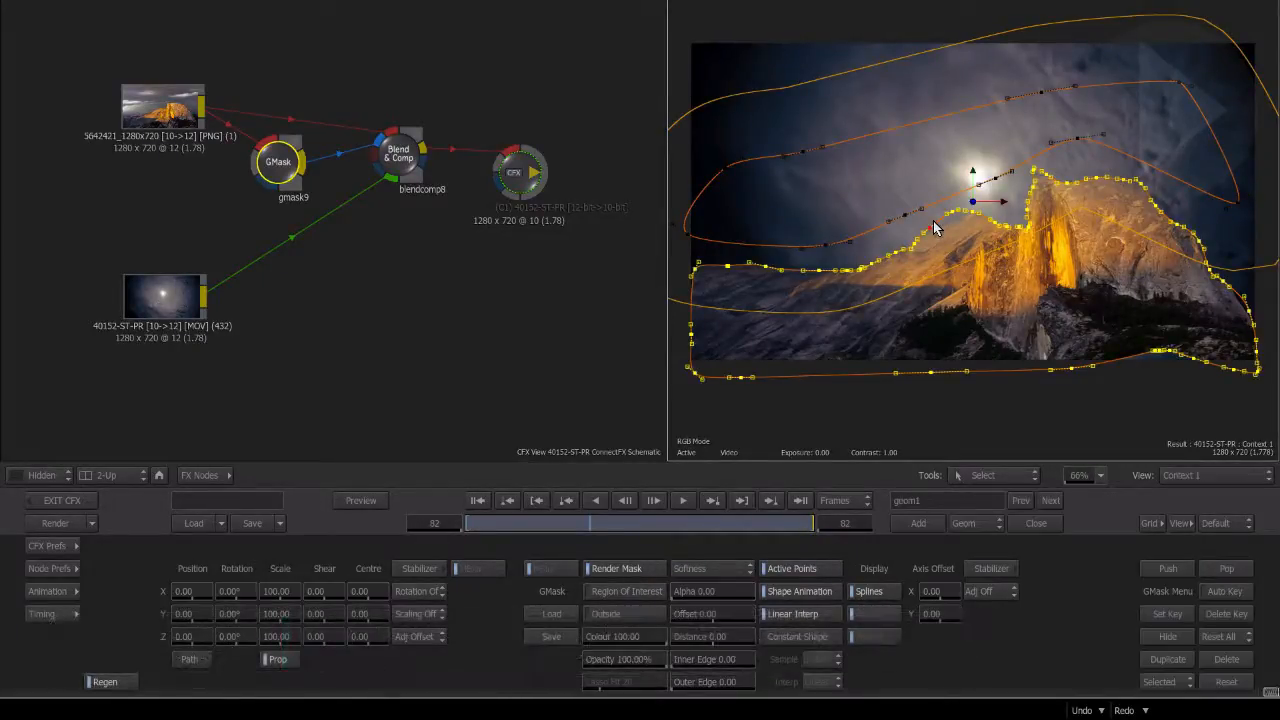
scroll(933, 228, "up", 4)
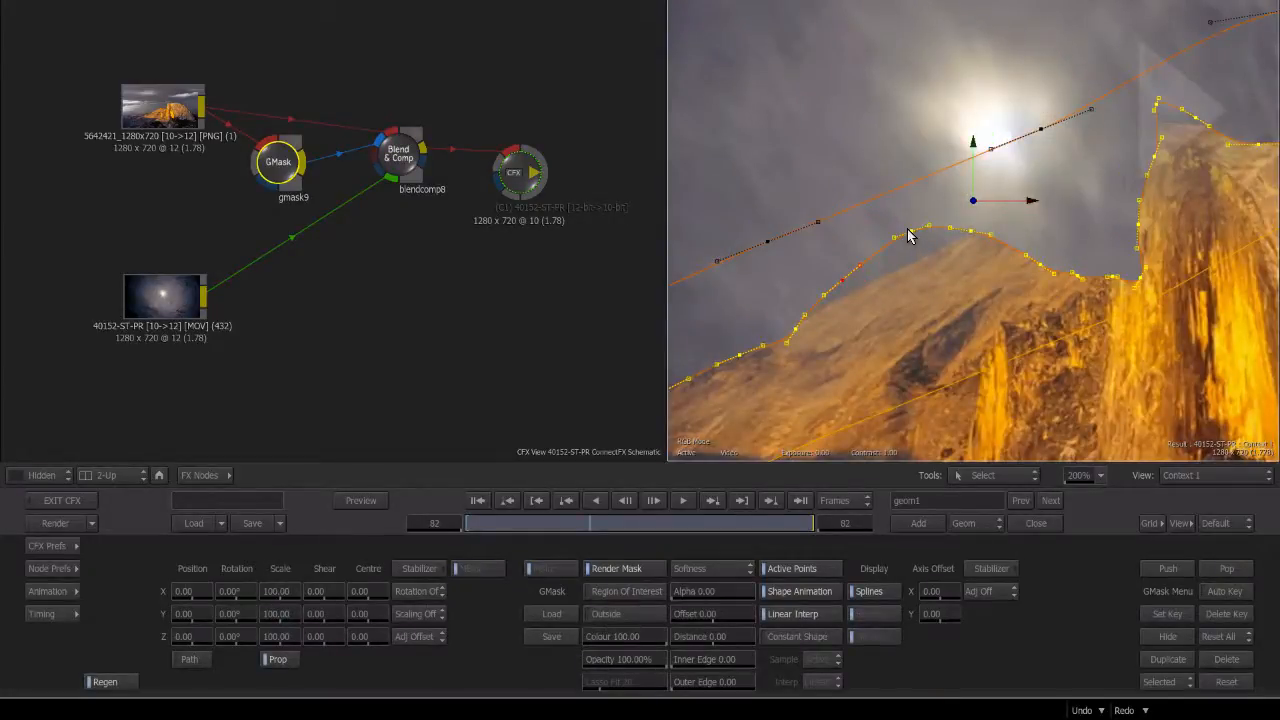
left_click_drag(912, 239, 918, 265)
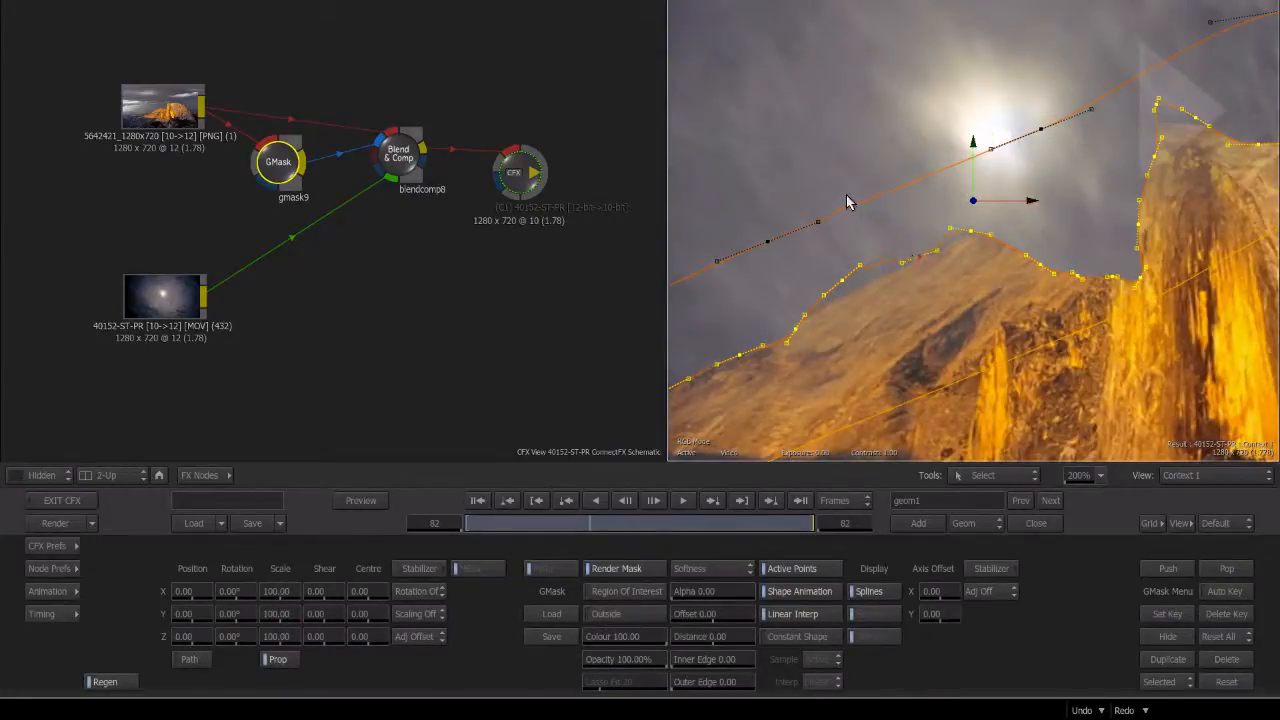
left_click_drag(886, 278, 912, 340)
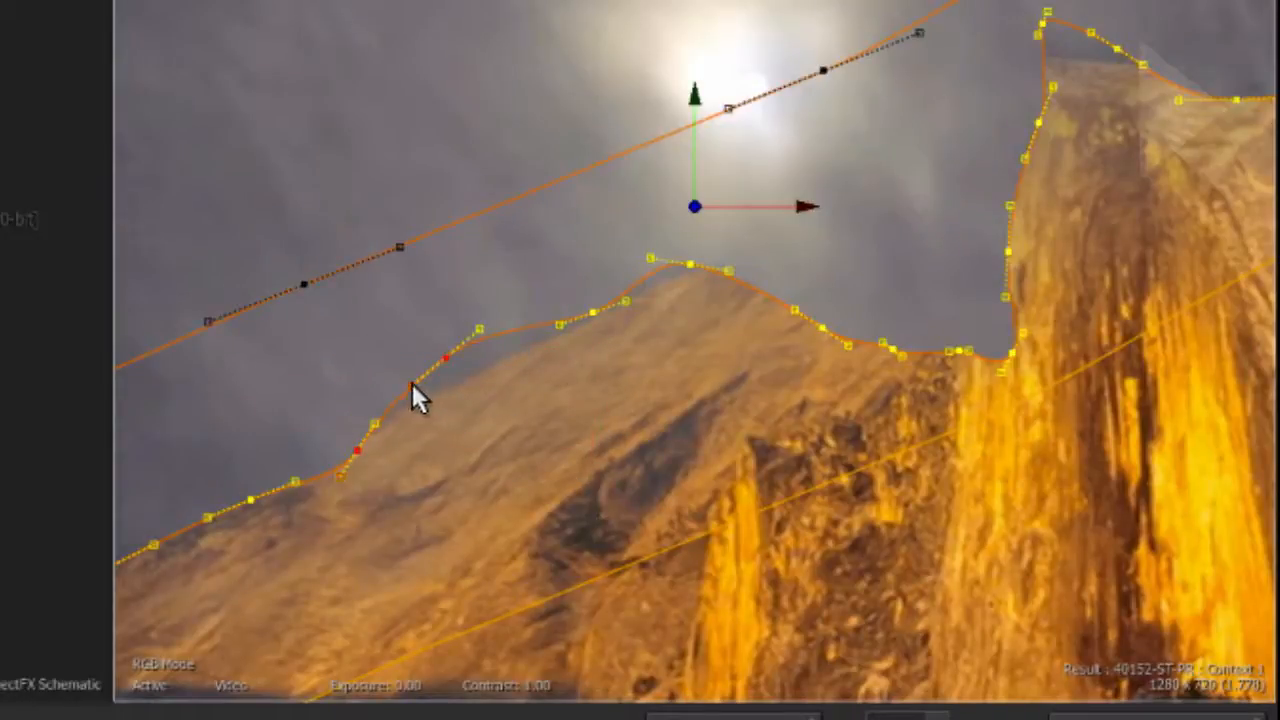
left_click_drag(443, 396, 455, 360)
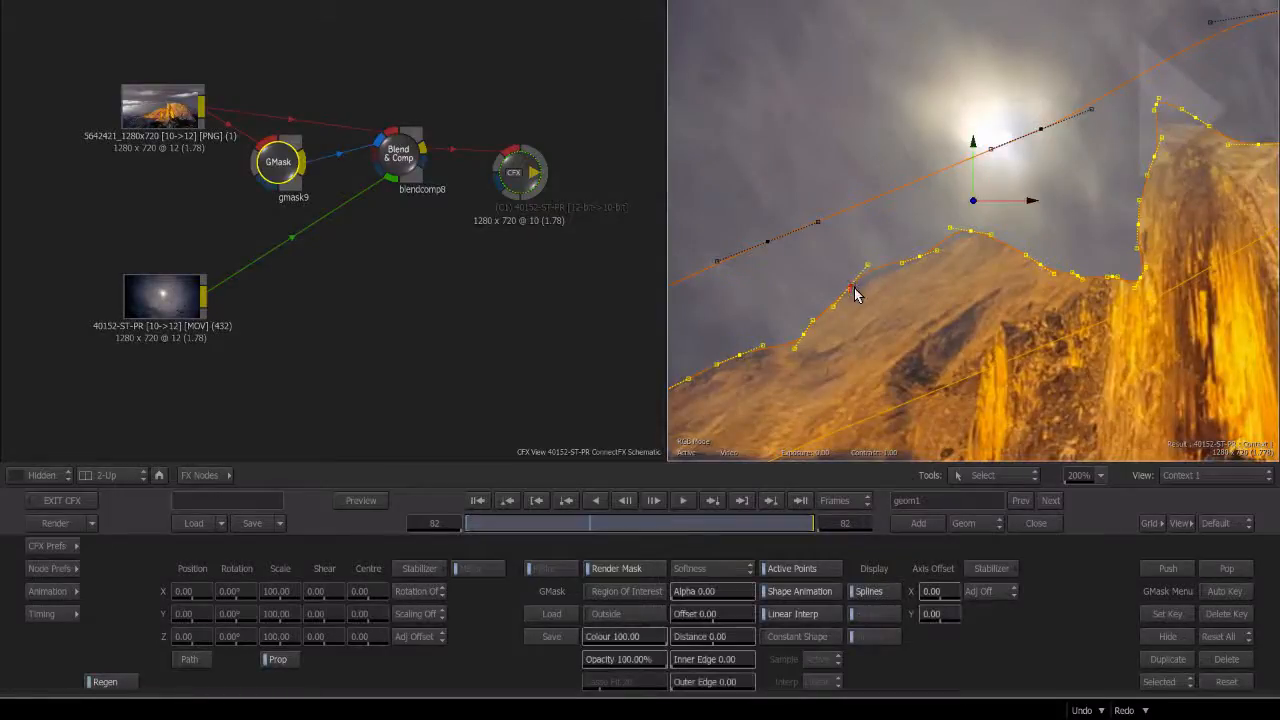
left_click_drag(854, 288, 877, 273)
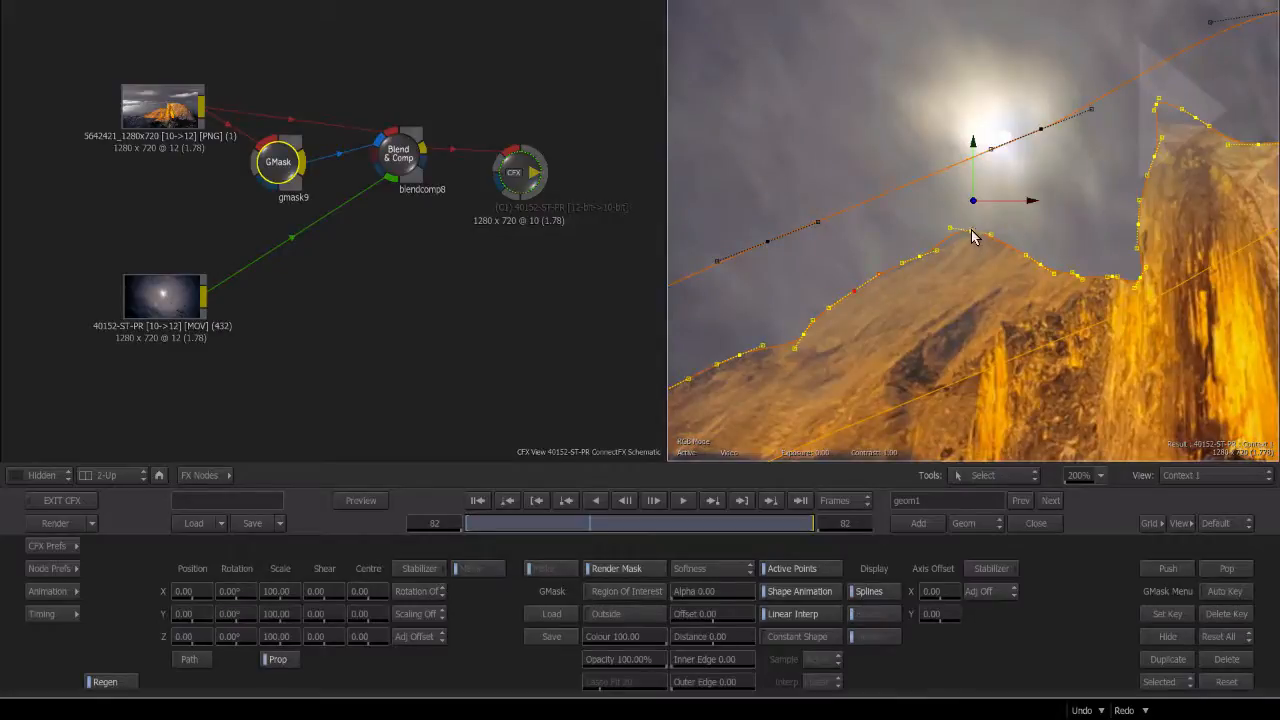
- Adjust the small peak's point and tangent handle, and lower the point at the top of the tall cliff onto the rock
left_click_drag(973, 235, 901, 215)
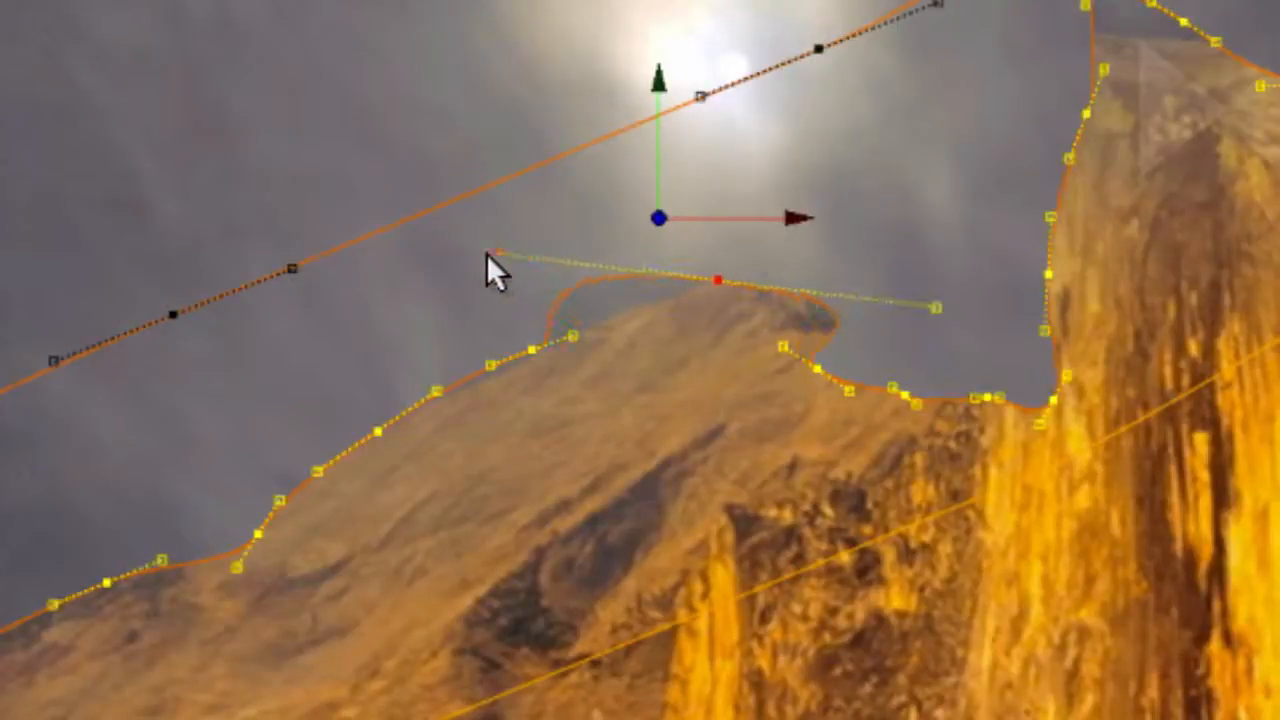
left_click_drag(487, 254, 685, 272)
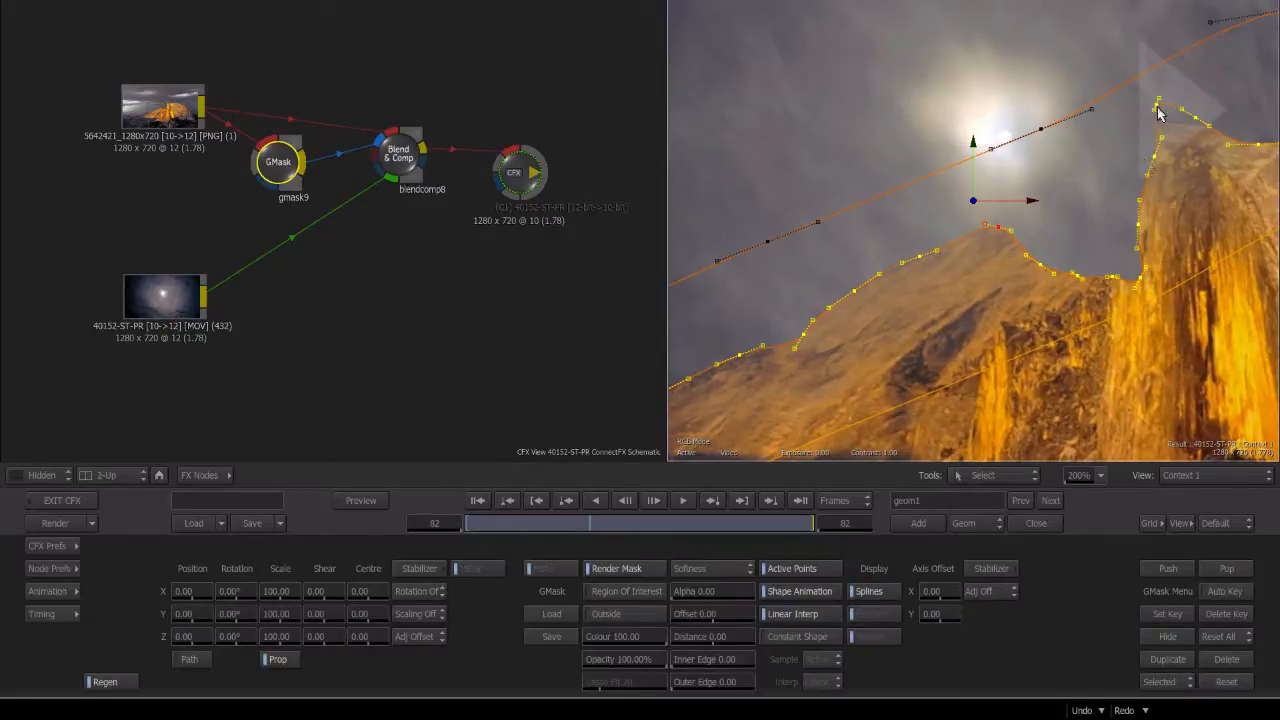
left_click_drag(1157, 106, 1161, 116)
- Use Break Tangent to turn the small peak's point and the two points in the dip beyond it into sharp corners
left_click(1017, 478)
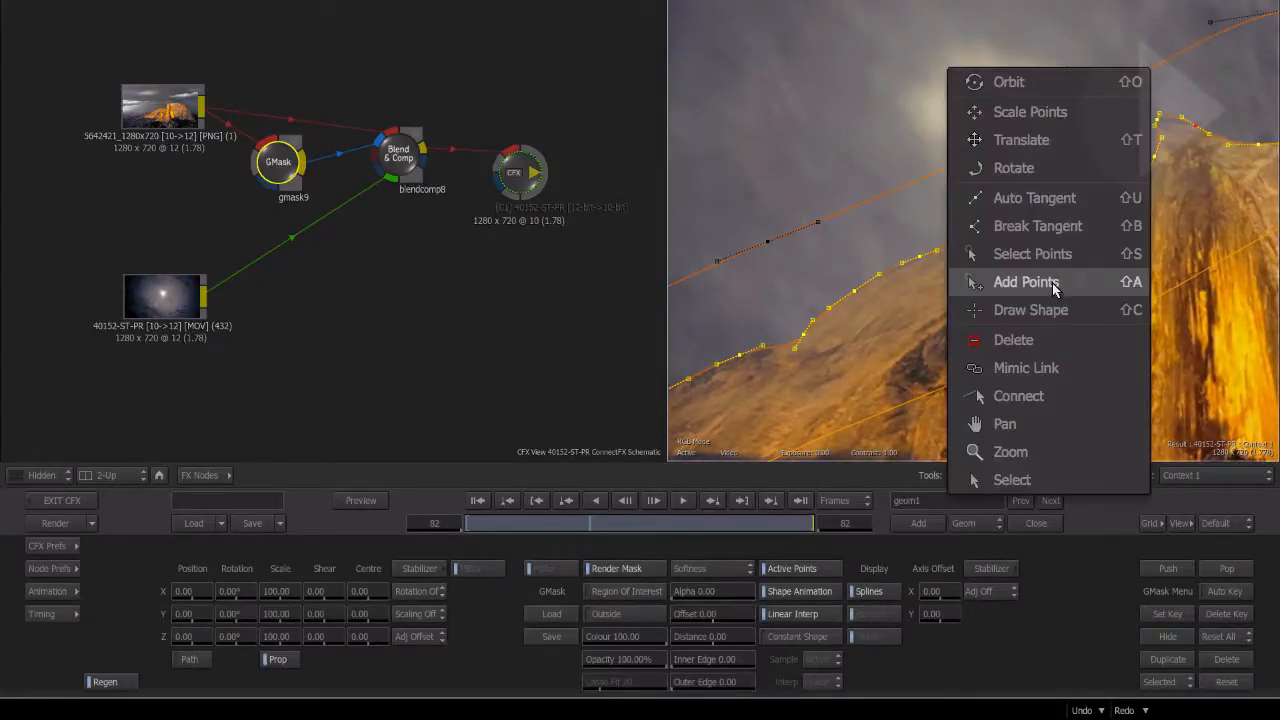
left_click(1119, 233)
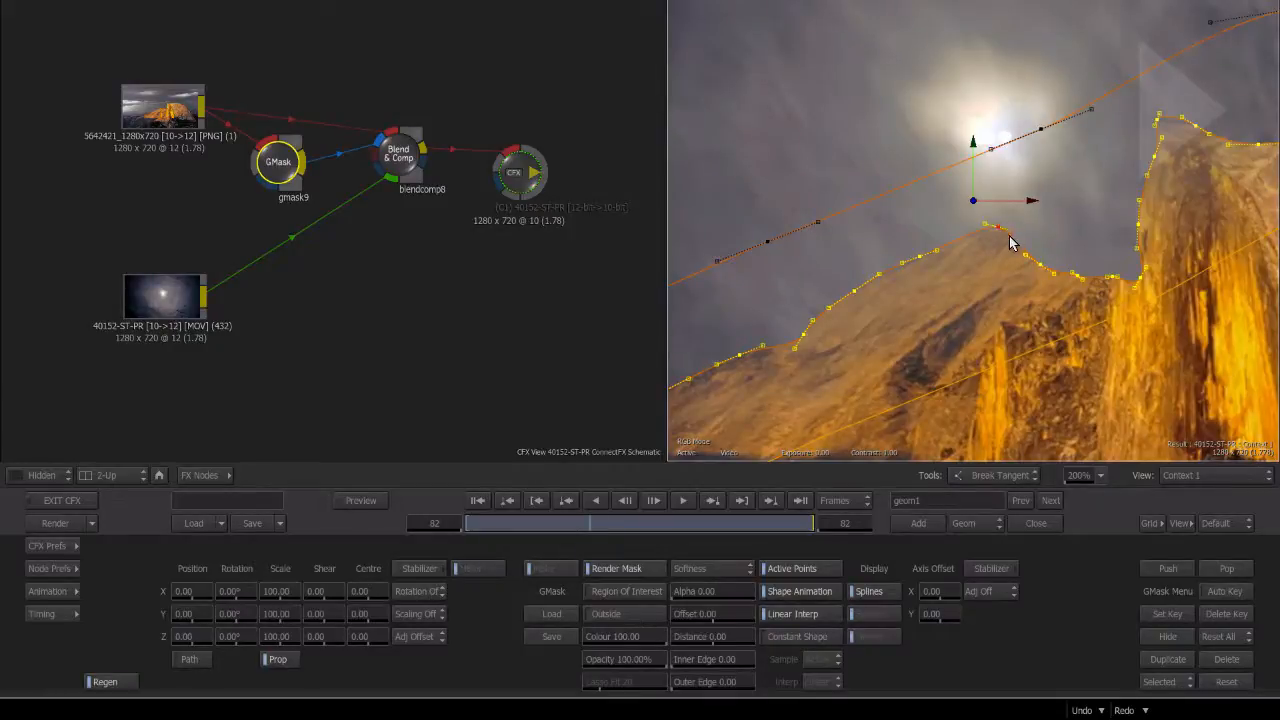
mouse_move(1005, 245)
left_mouse_down()
mouse_move(1017, 234)
mouse_move(1010, 246)
mouse_move(1001, 233)
left_mouse_up()
left_click(998, 229)
left_click(1077, 277)
- Move the small peak's corner point over to the tip of the rock with the Select tool
left_click(997, 476)
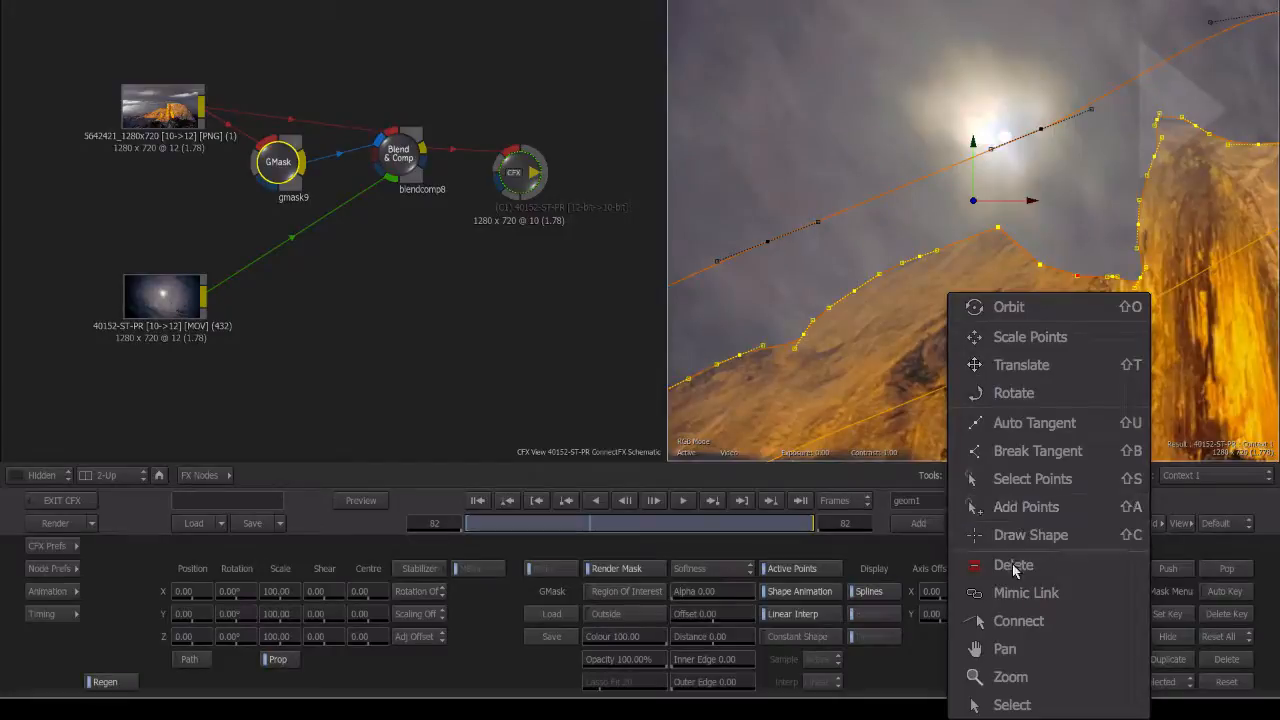
left_click(1014, 704)
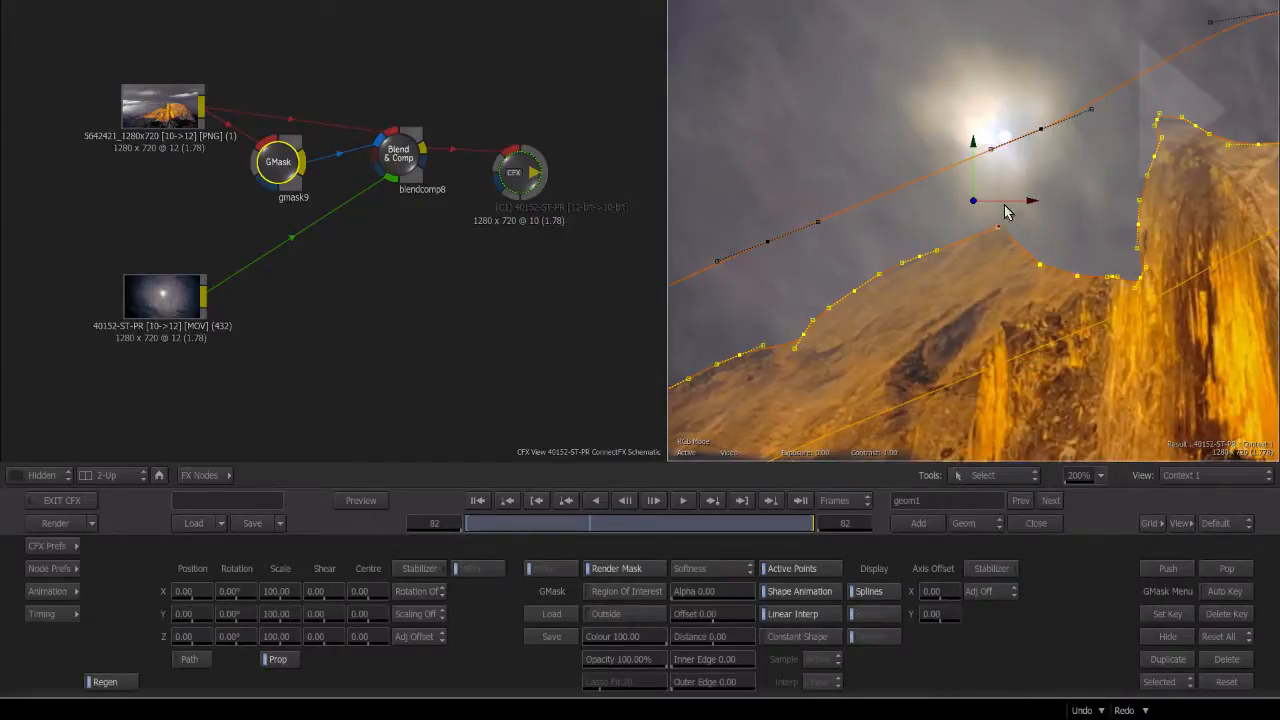
left_click_drag(1004, 205, 1006, 232)
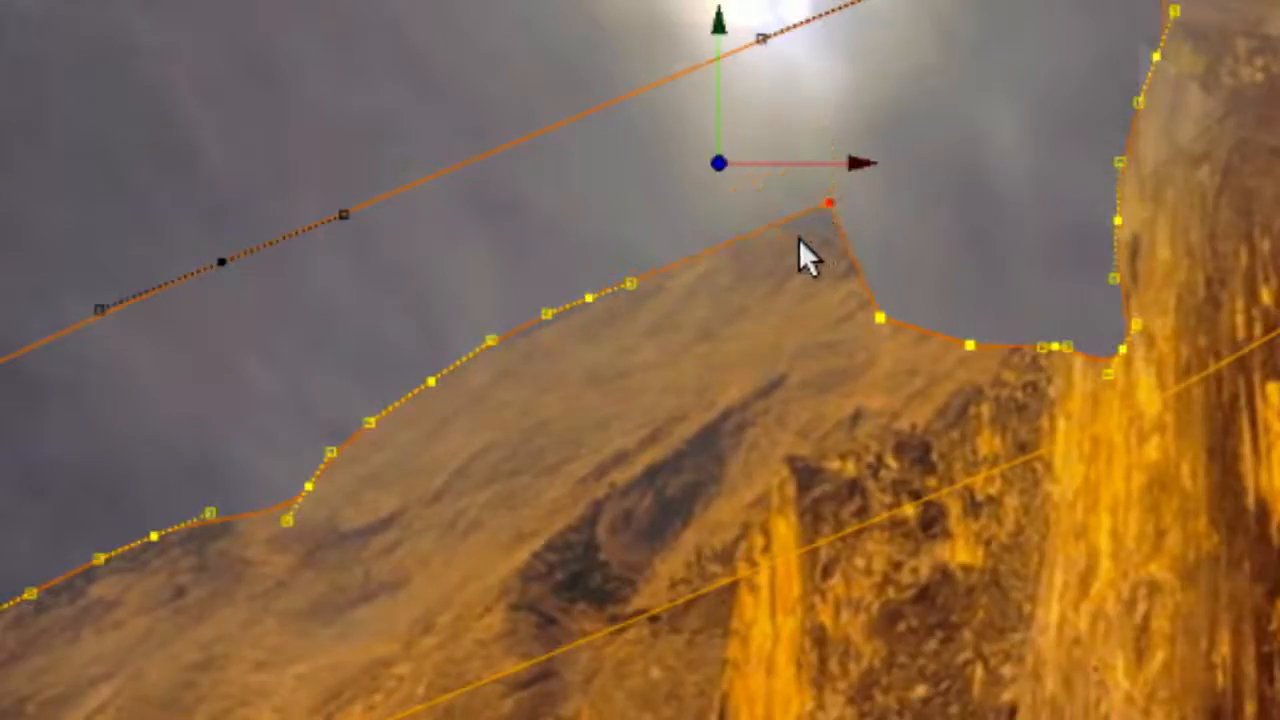
left_click_drag(799, 239, 828, 236)
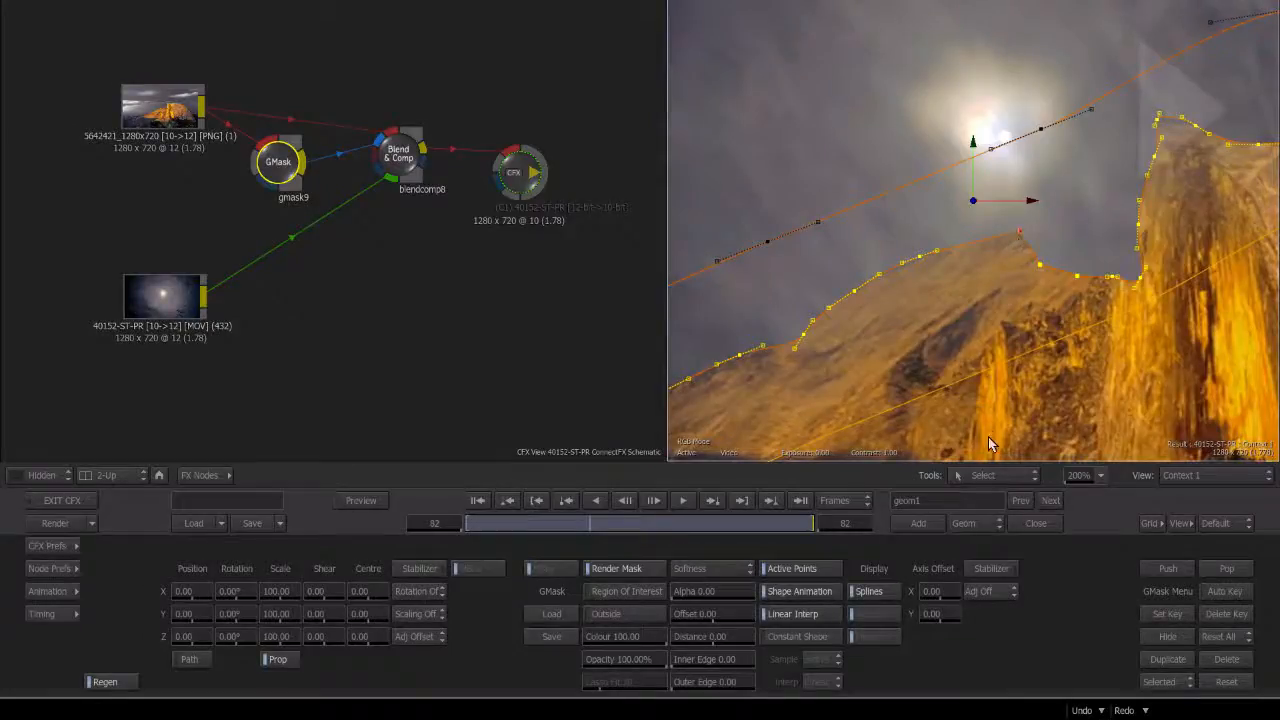
- Use Auto Tangent to smooth the small peak's point and the first point below it in the dip
left_click(982, 477)
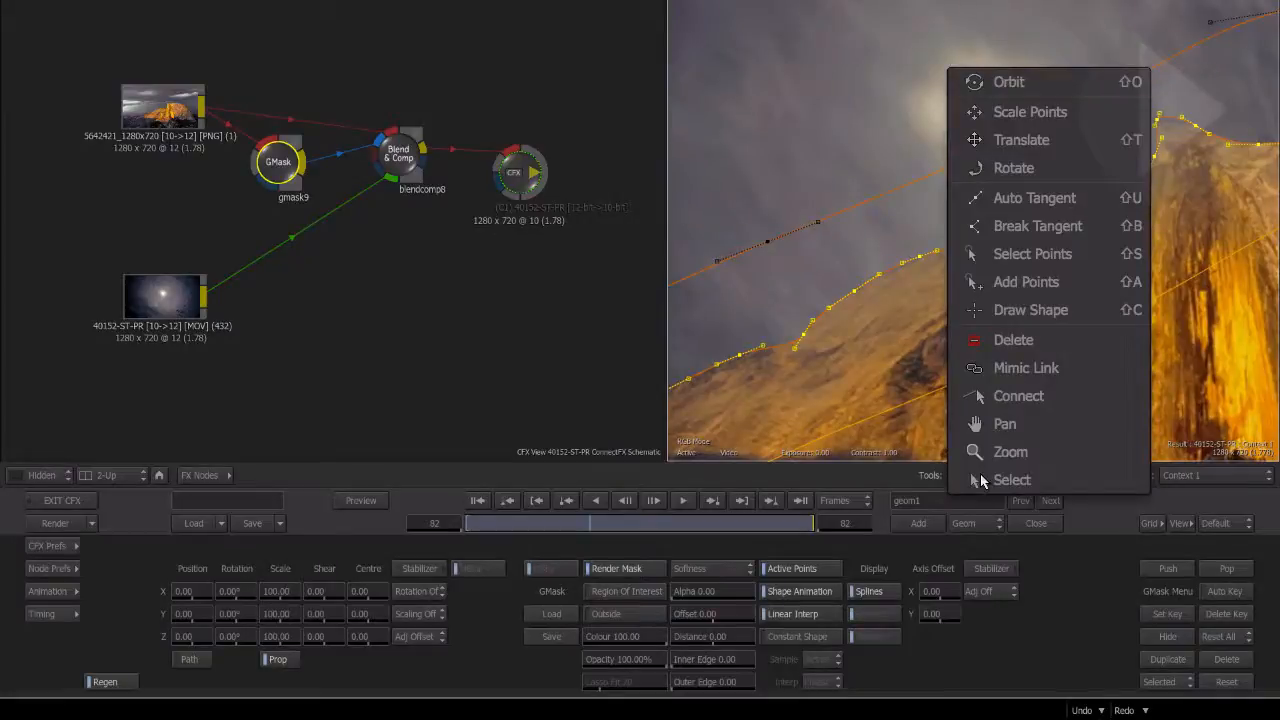
left_click(1015, 208)
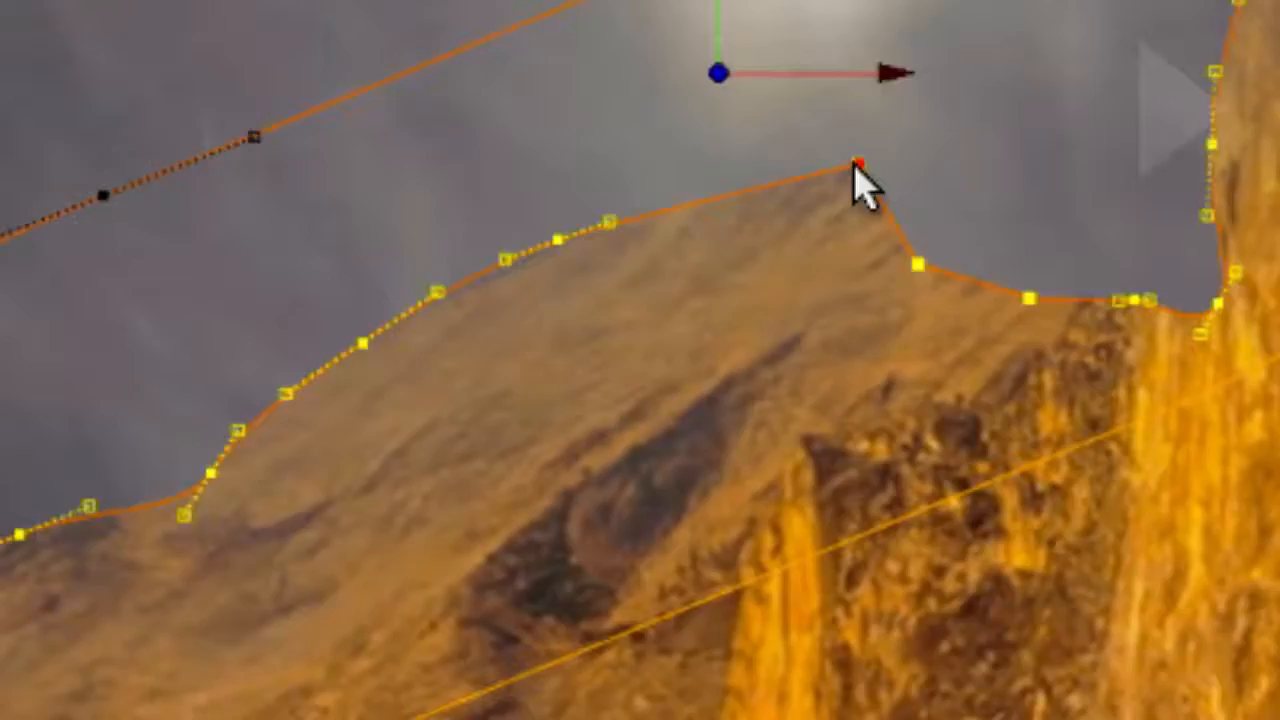
left_click(856, 166)
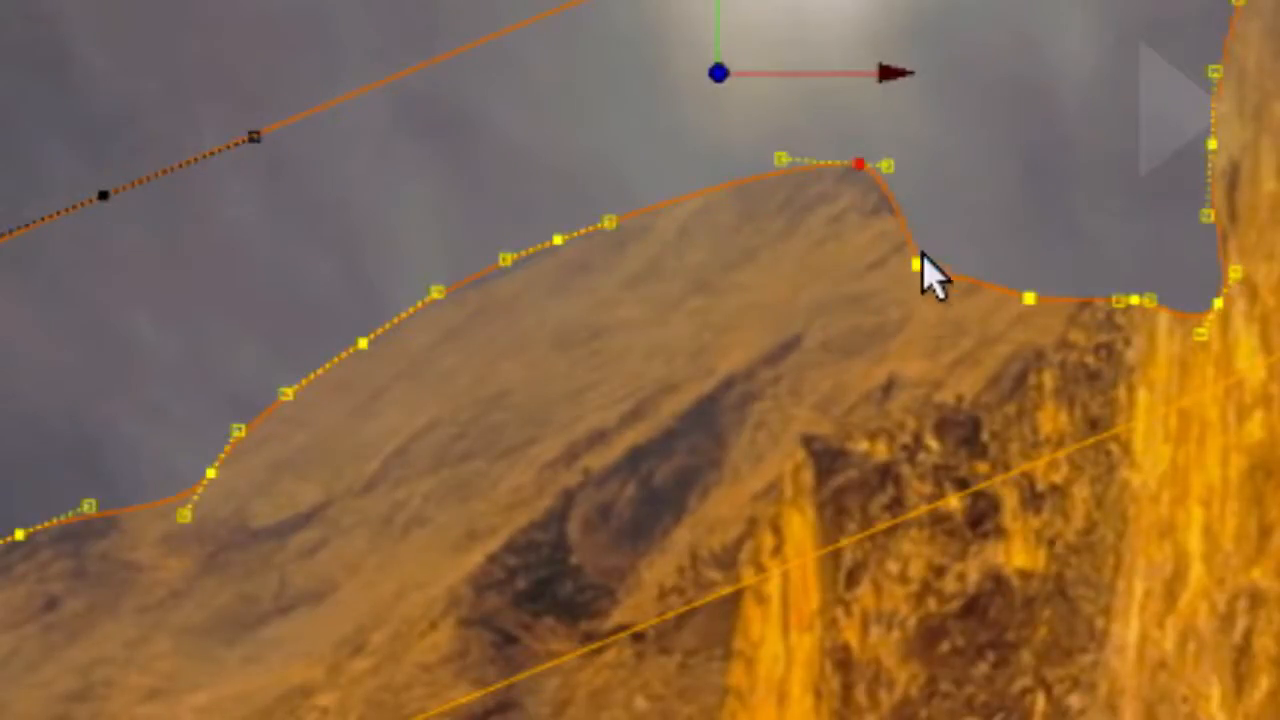
left_click(918, 263)
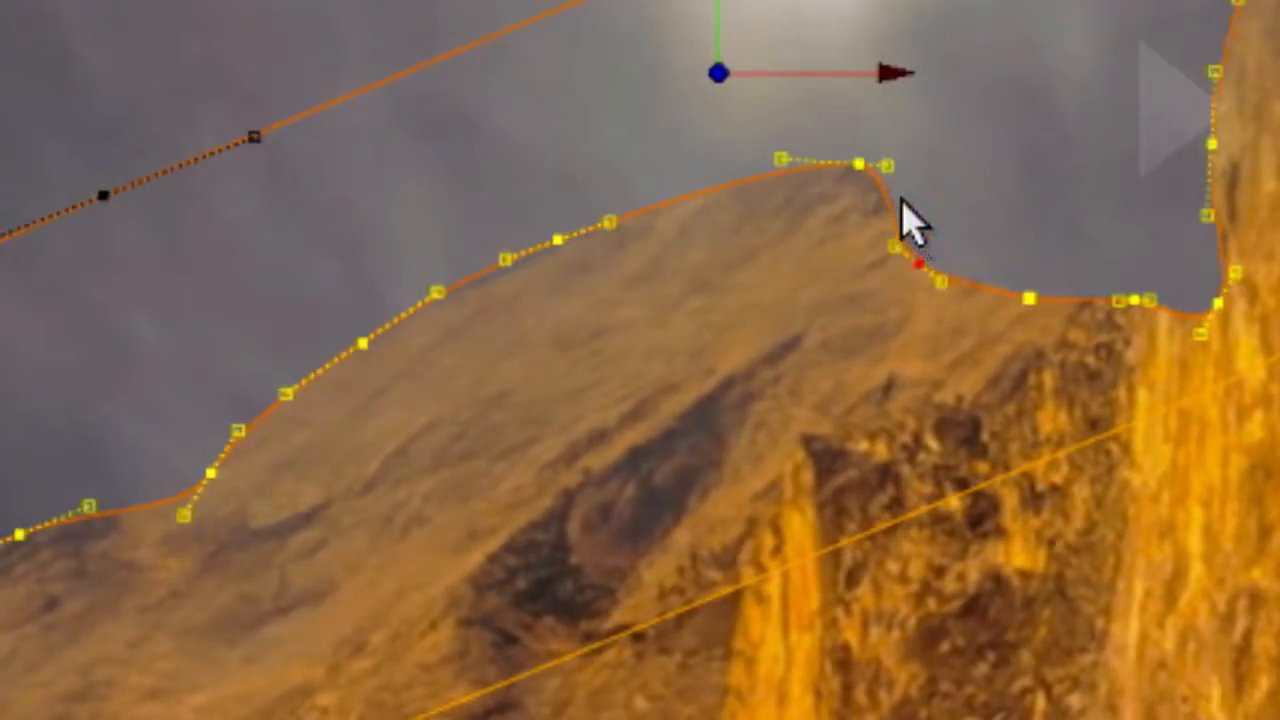
left_click(885, 165)
left_click(929, 165)
left_click(886, 166)
left_click(929, 180)
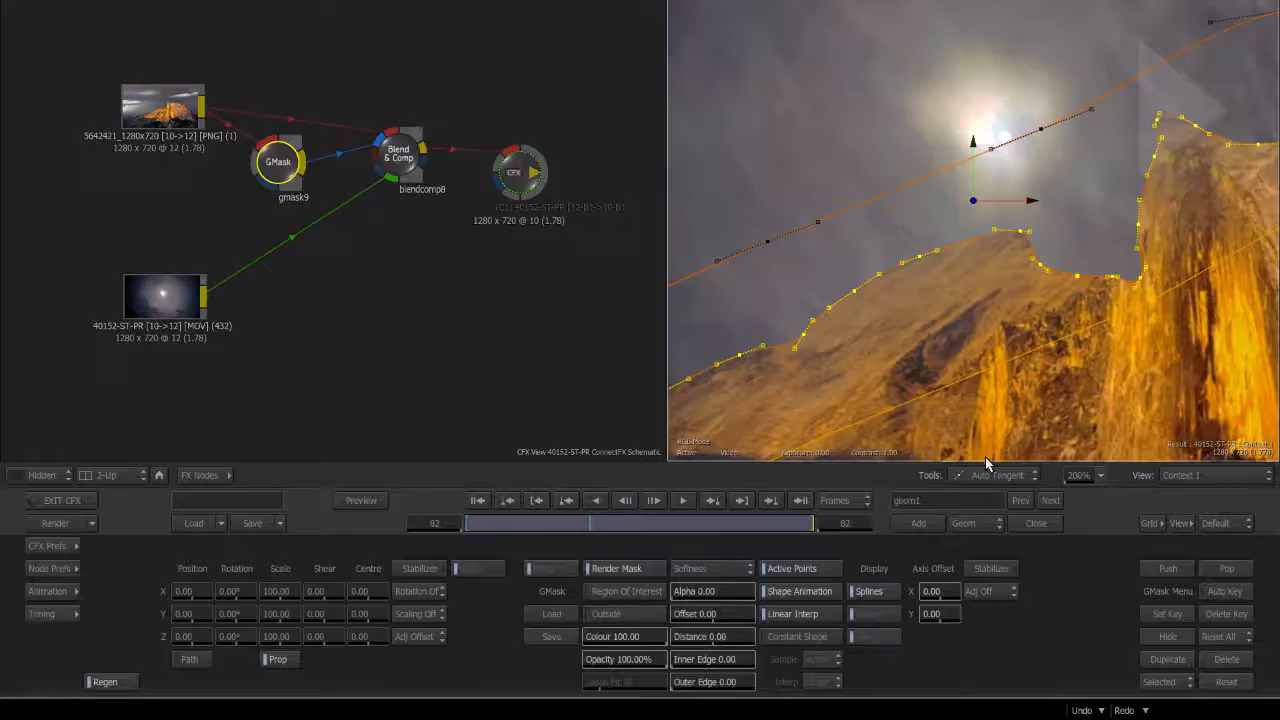
- Add two spline points to the mountain shape, one on the slope before the small peak and one just below it
right_click(985, 460)
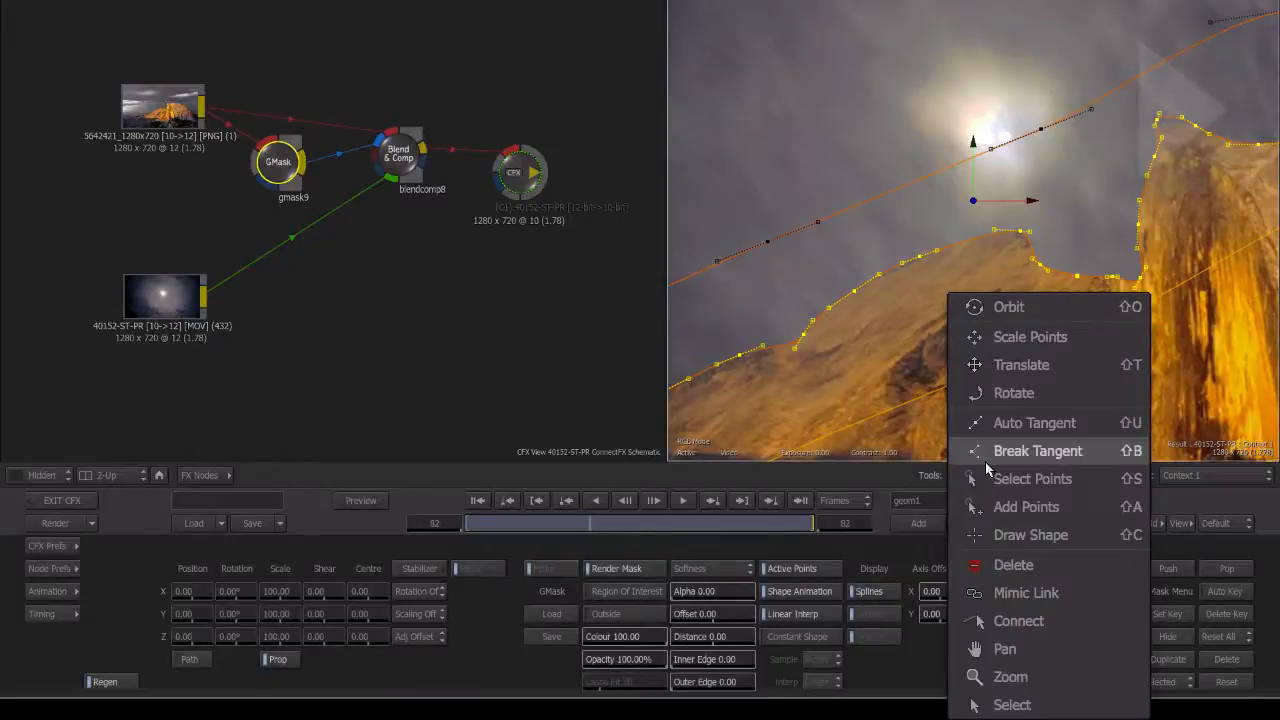
left_click(993, 506)
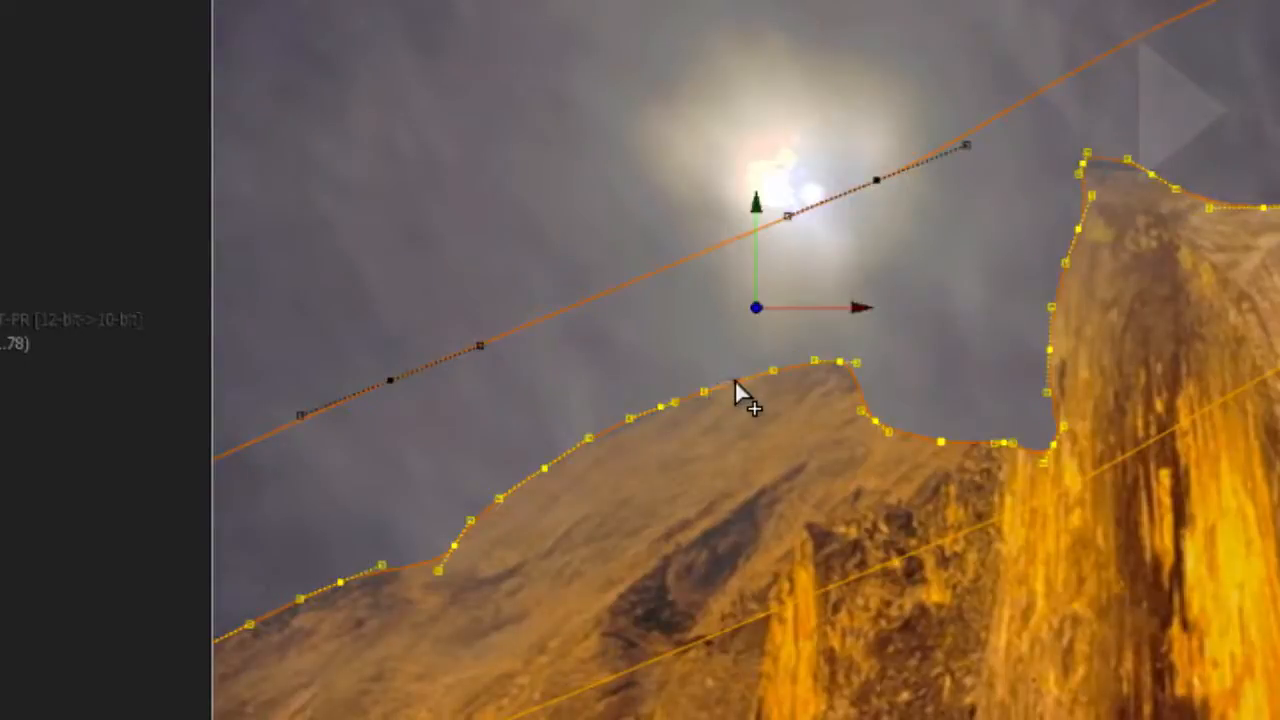
left_click(735, 381)
left_click(850, 388)
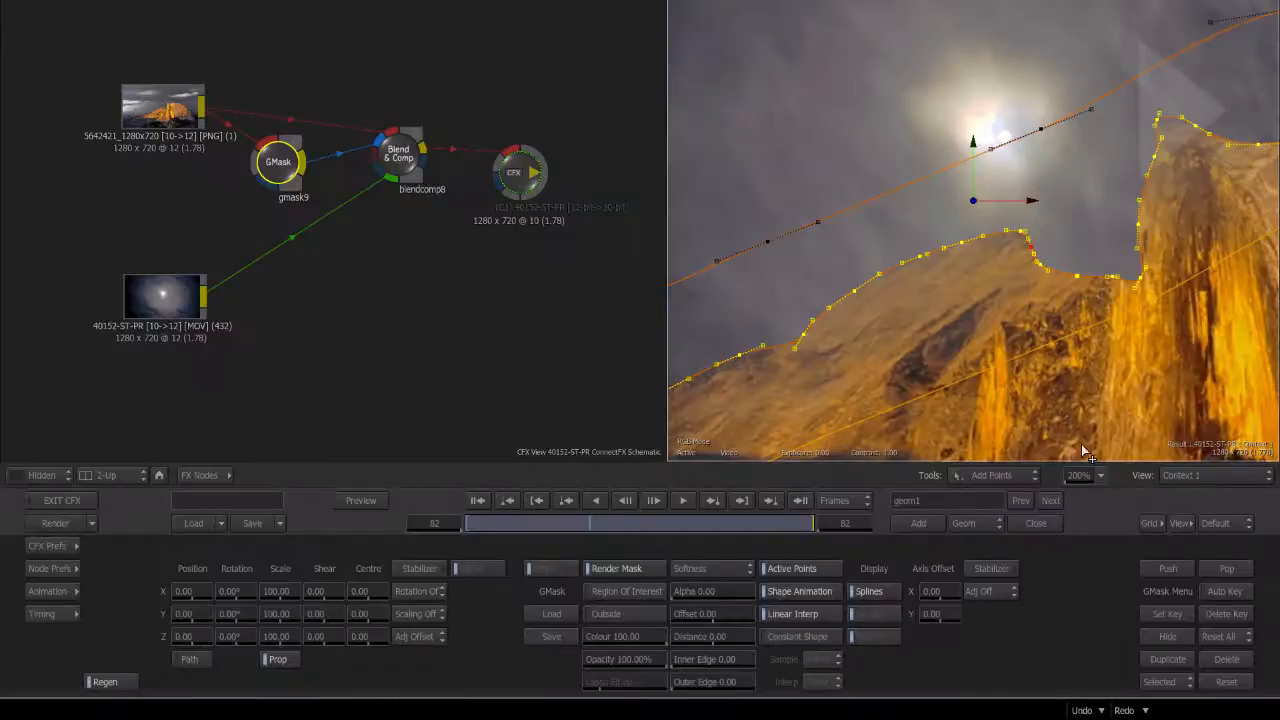
- Try Tracer mode on the mountain shape, adjusting border points along the left slope, and return to Softness
right_click(1012, 475)
left_click(1007, 679)
left_click(727, 572)
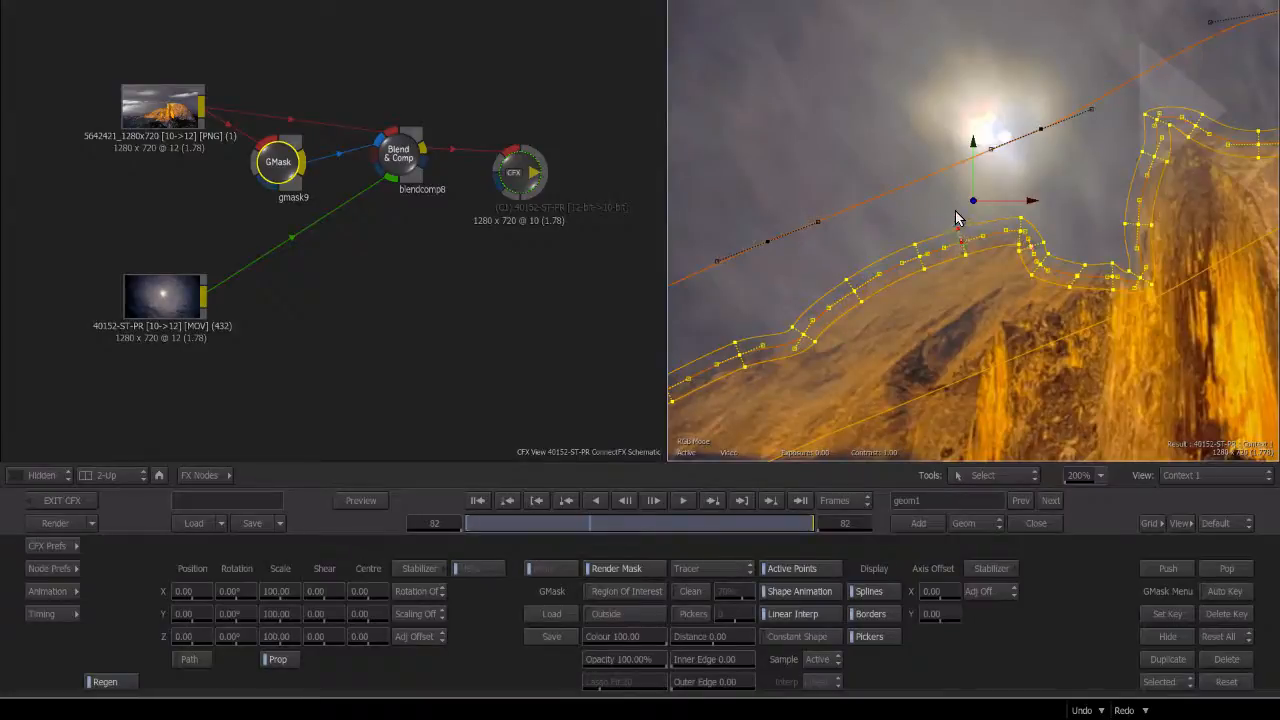
mouse_move(957, 244)
left_mouse_down()
mouse_move(970, 275)
mouse_move(962, 255)
left_mouse_up()
left_click_drag(866, 317, 859, 308)
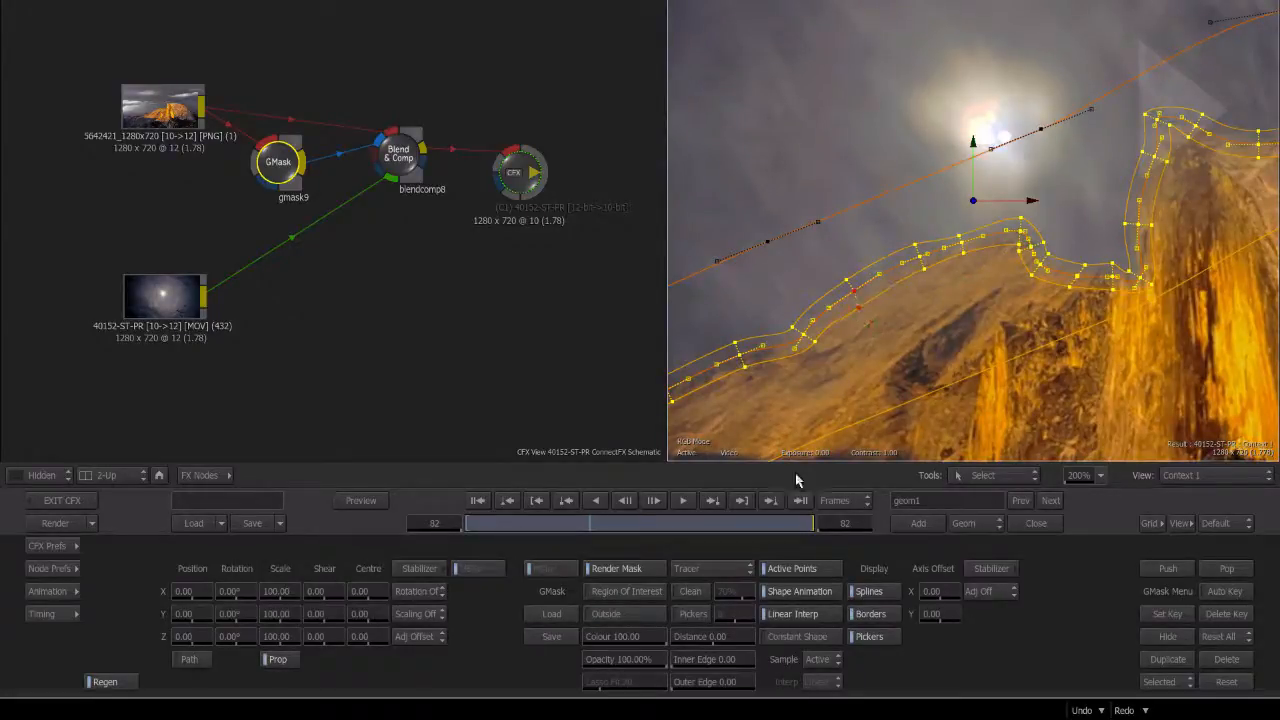
left_click(712, 568)
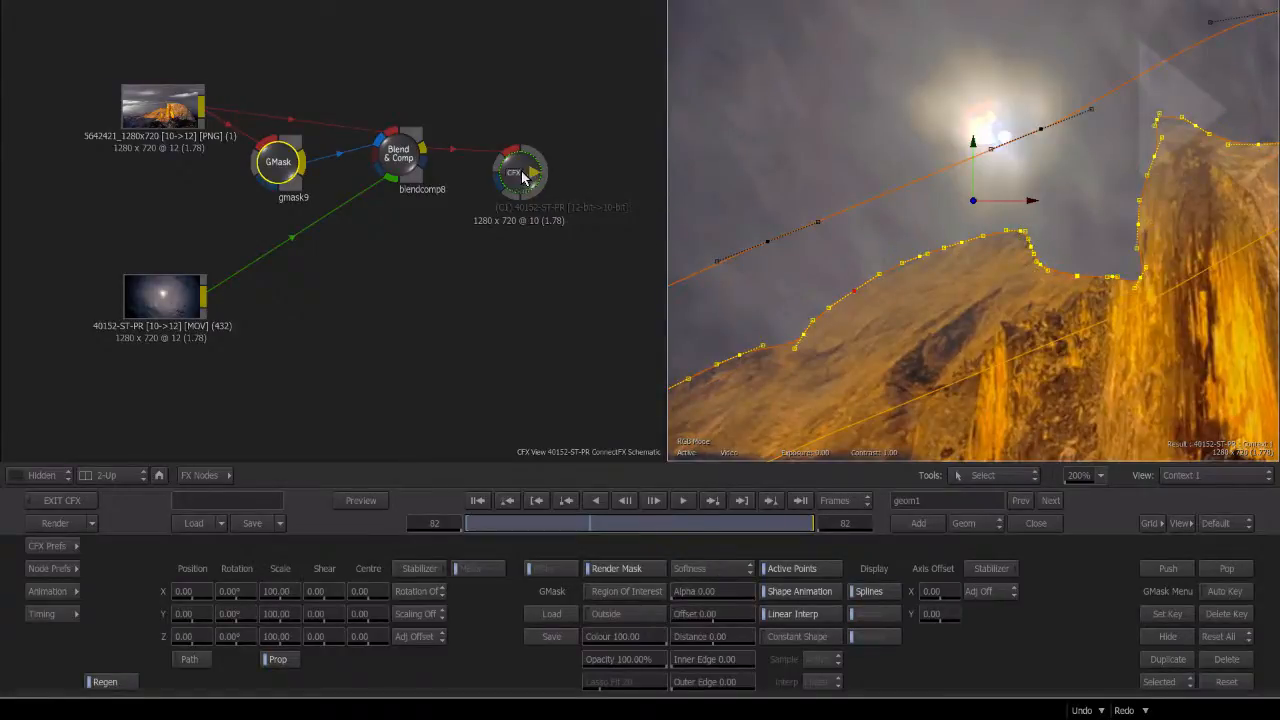
- Inspect the Blend & Comp and CFX nodes, and show the whole composite in the Context 1 view to check the mask edge
left_click(400, 157)
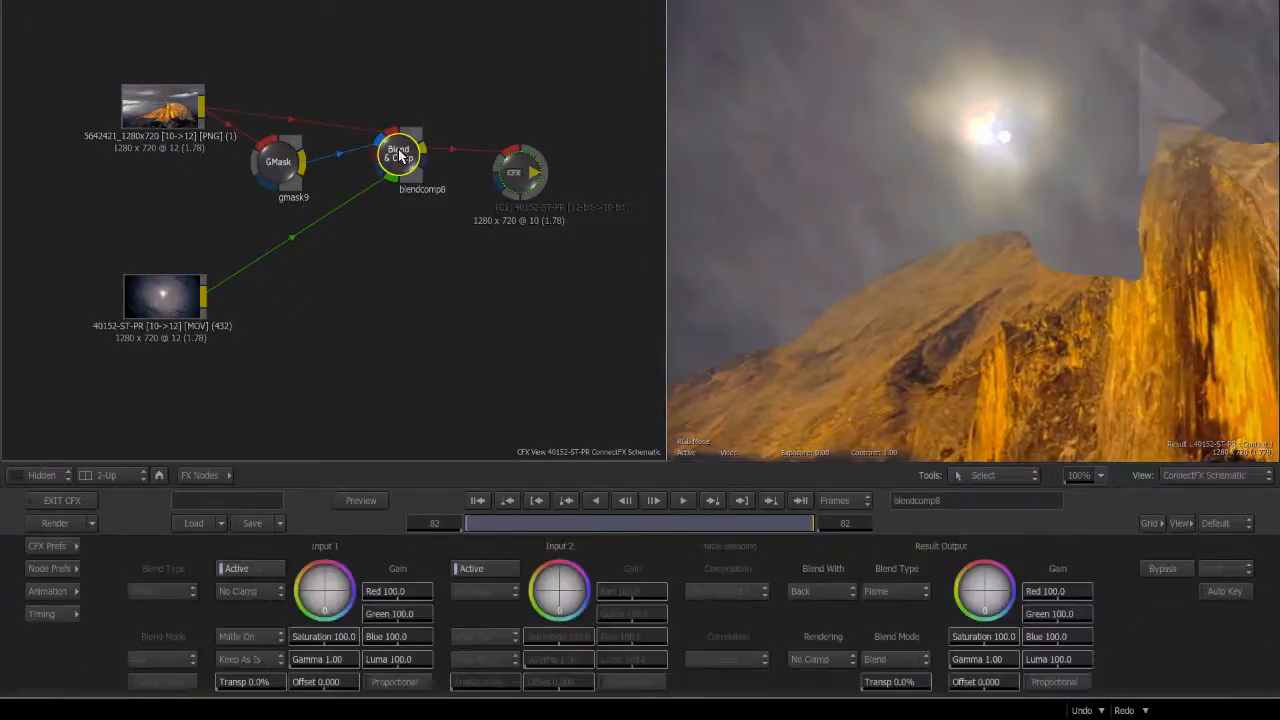
left_click(530, 174)
left_click(890, 205)
key("ctrl+Up")
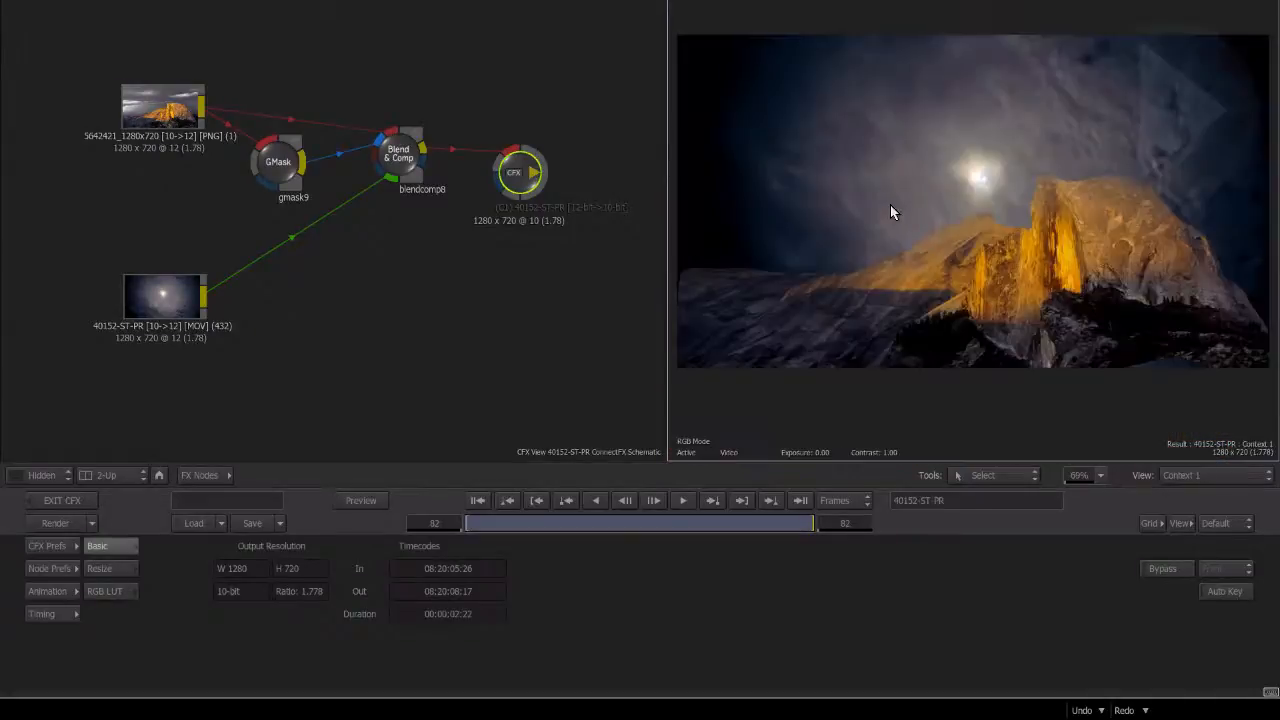